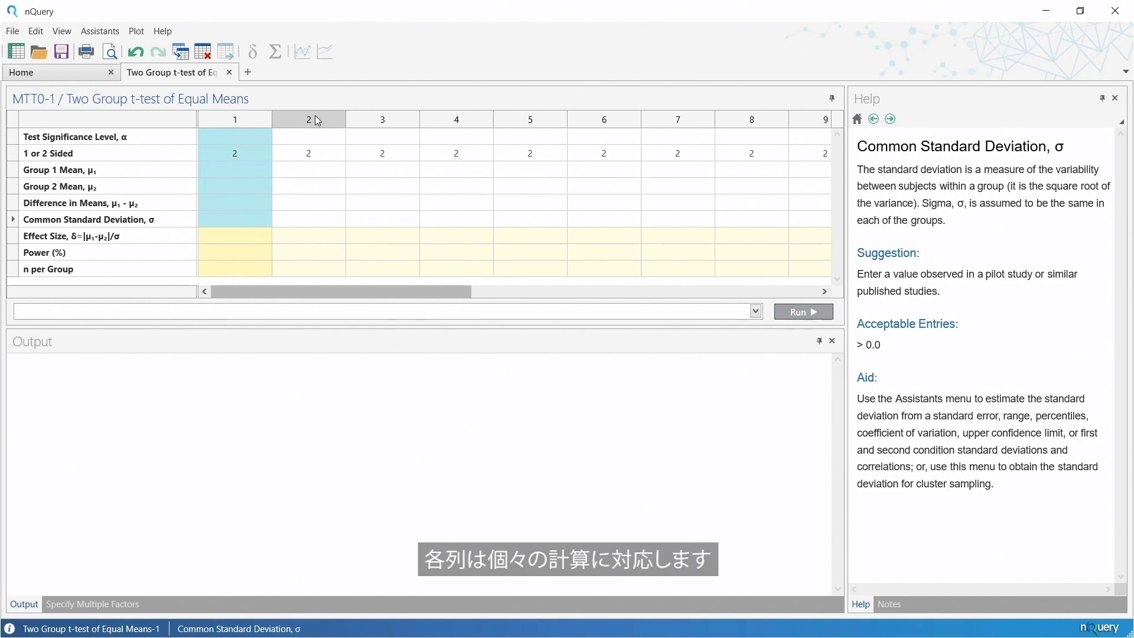
left_click(370, 118)
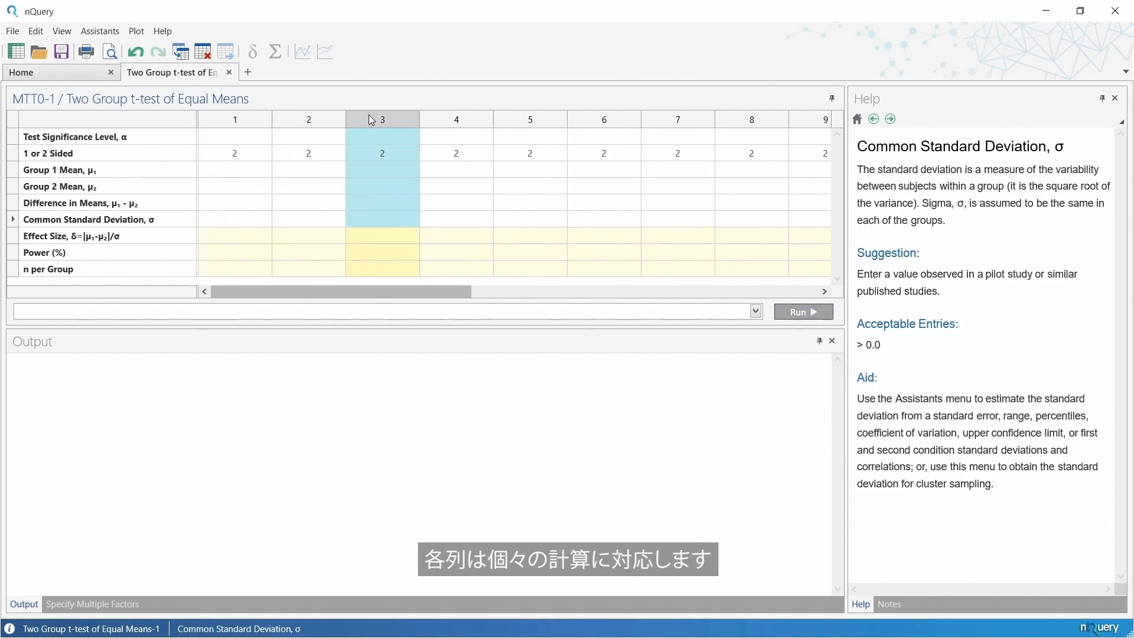
left_click(249, 127)
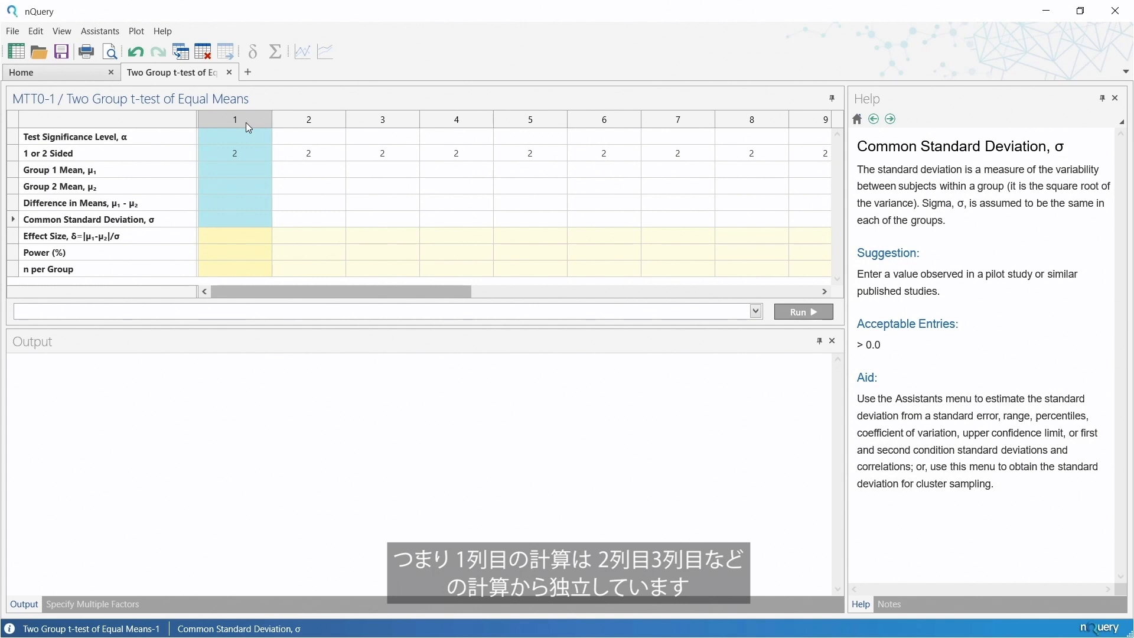
left_click(303, 121)
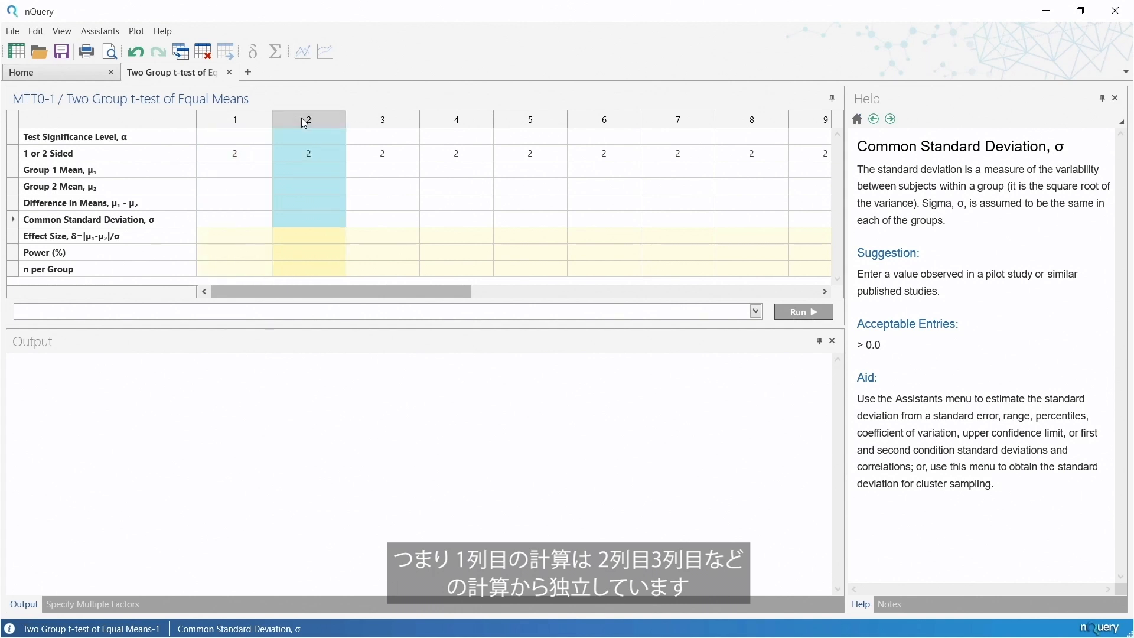
left_click(399, 114)
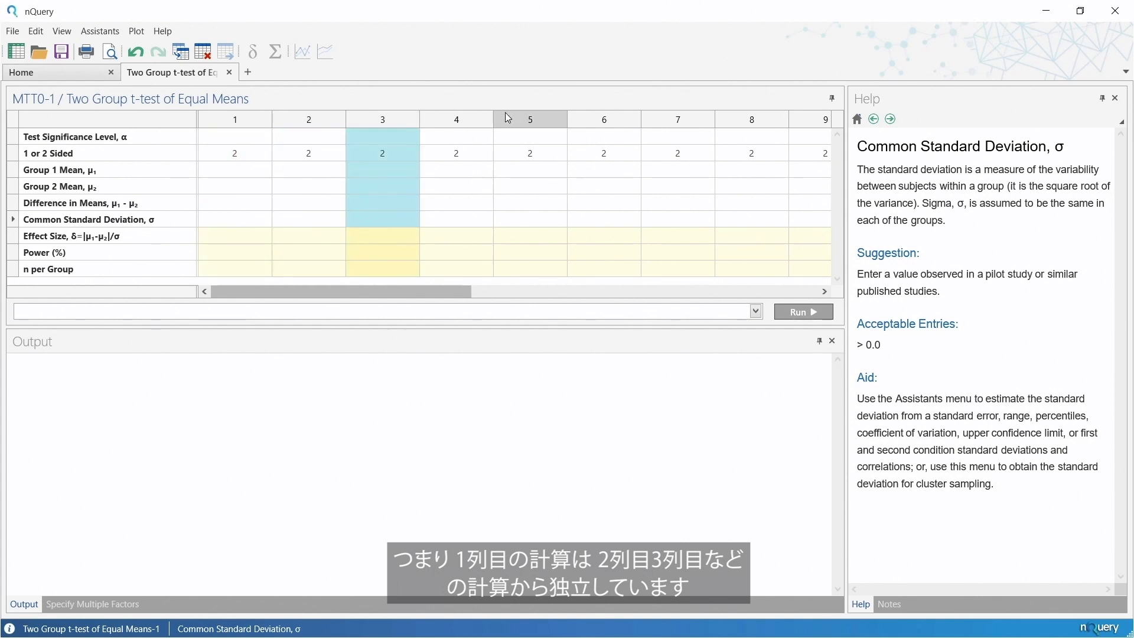
Examine the help descriptions of the t-test parameter rows from Test Significance Level through n per Group.
left_click(254, 140)
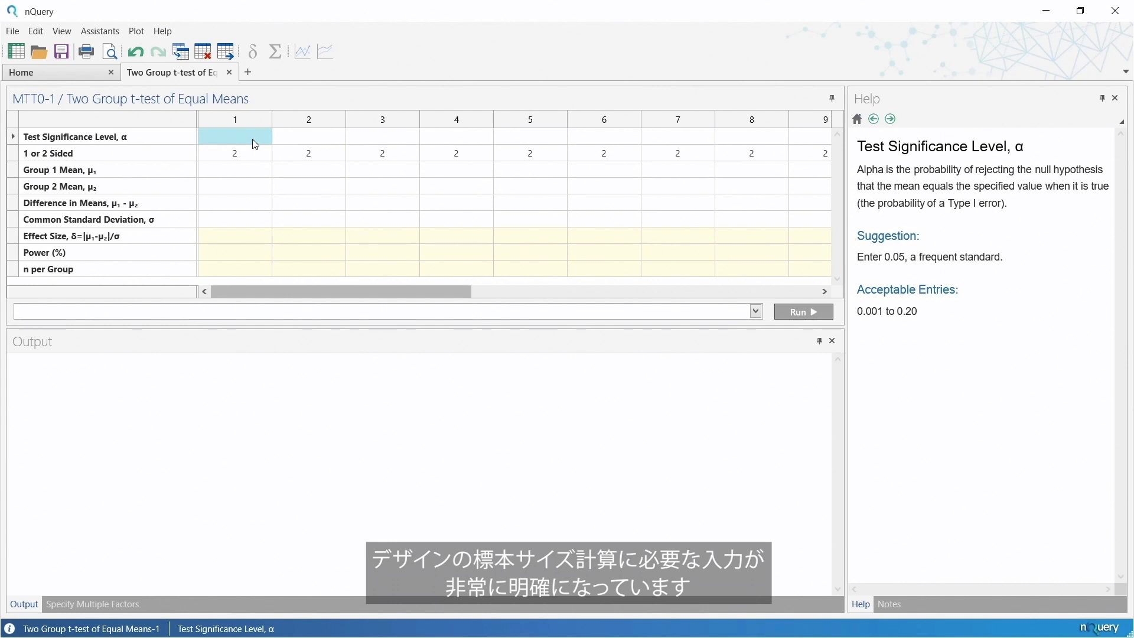
left_click(154, 155)
left_click(156, 171)
left_click(155, 189)
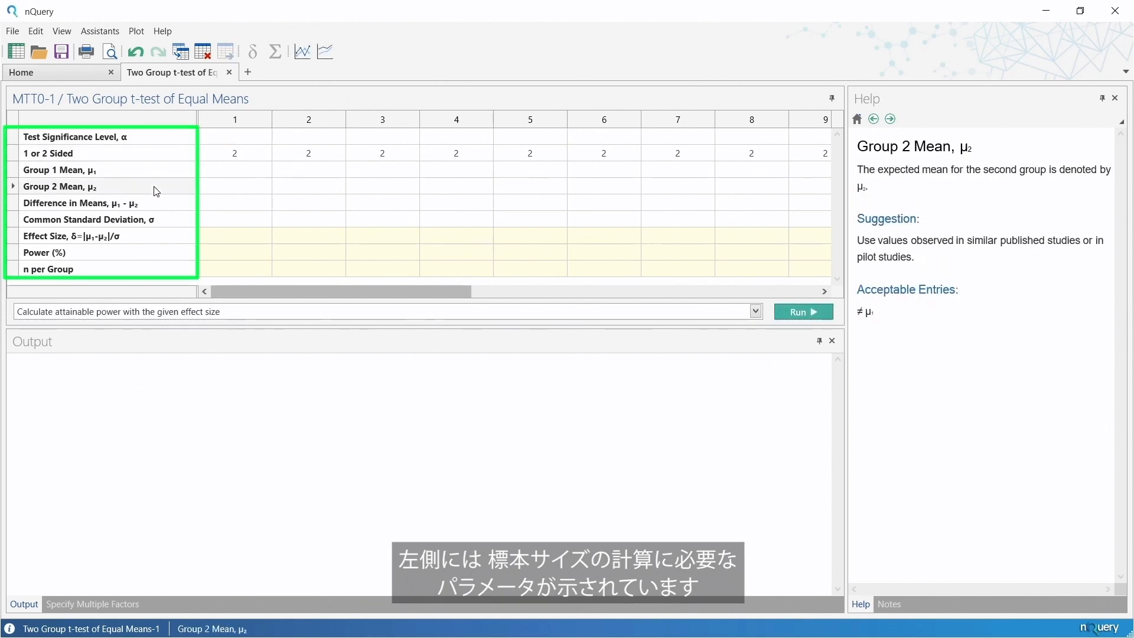
left_click(156, 205)
left_click(158, 222)
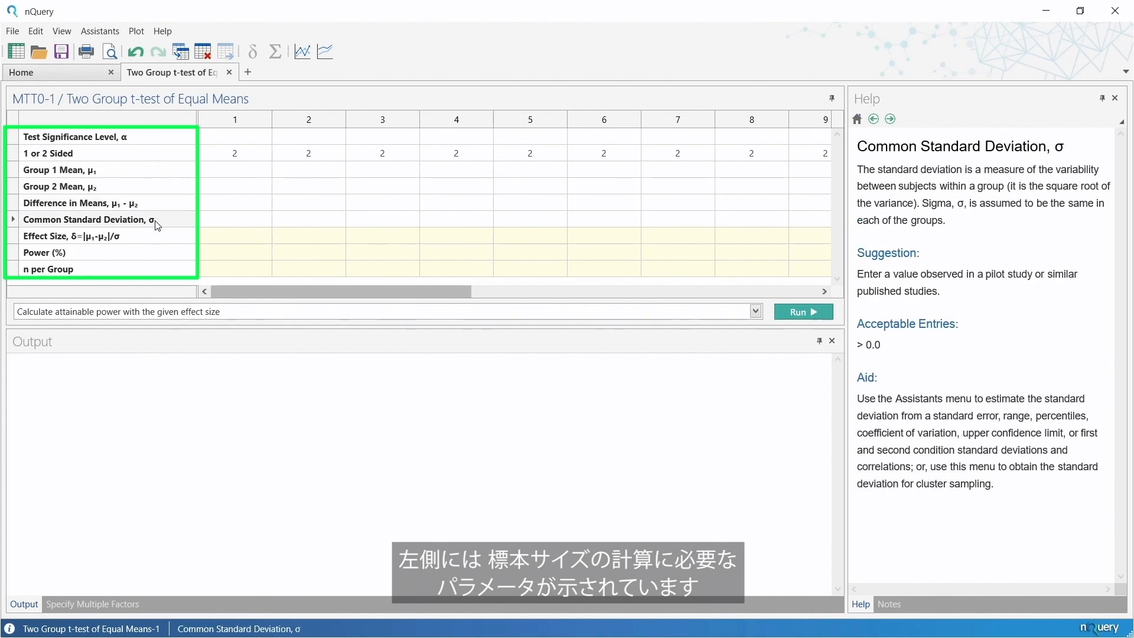
left_click(152, 137)
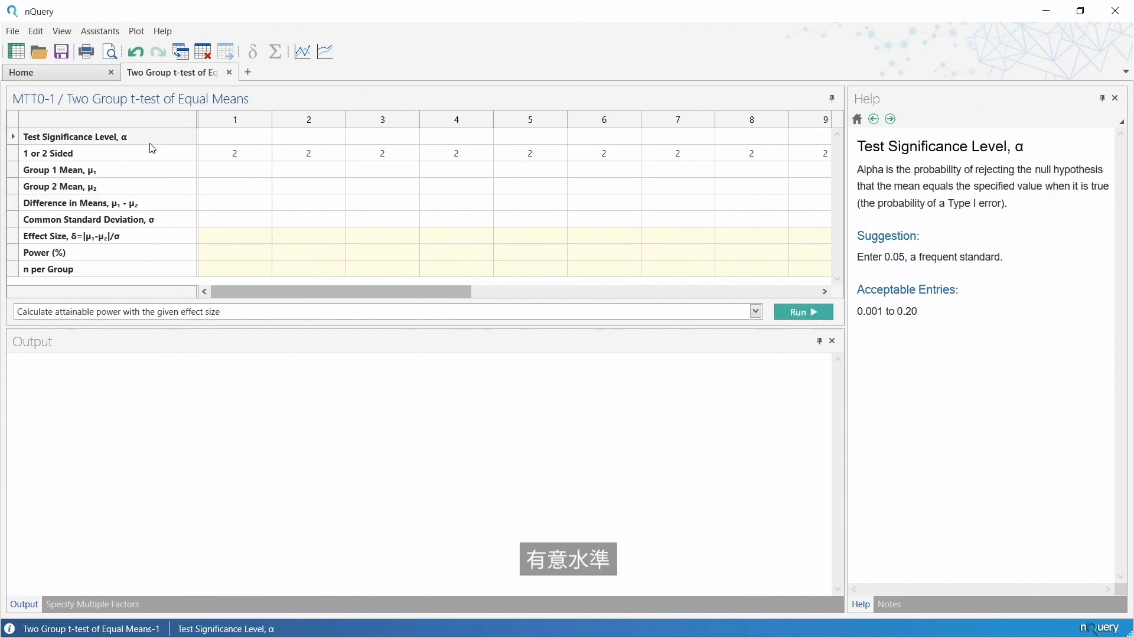
left_click(153, 158)
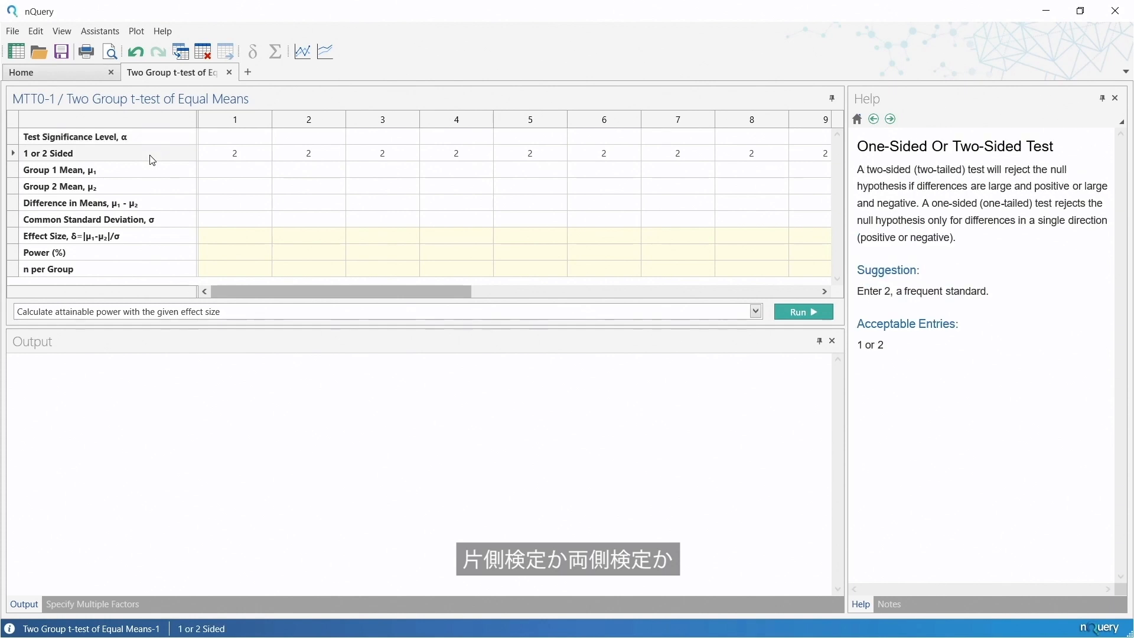
left_click(153, 173)
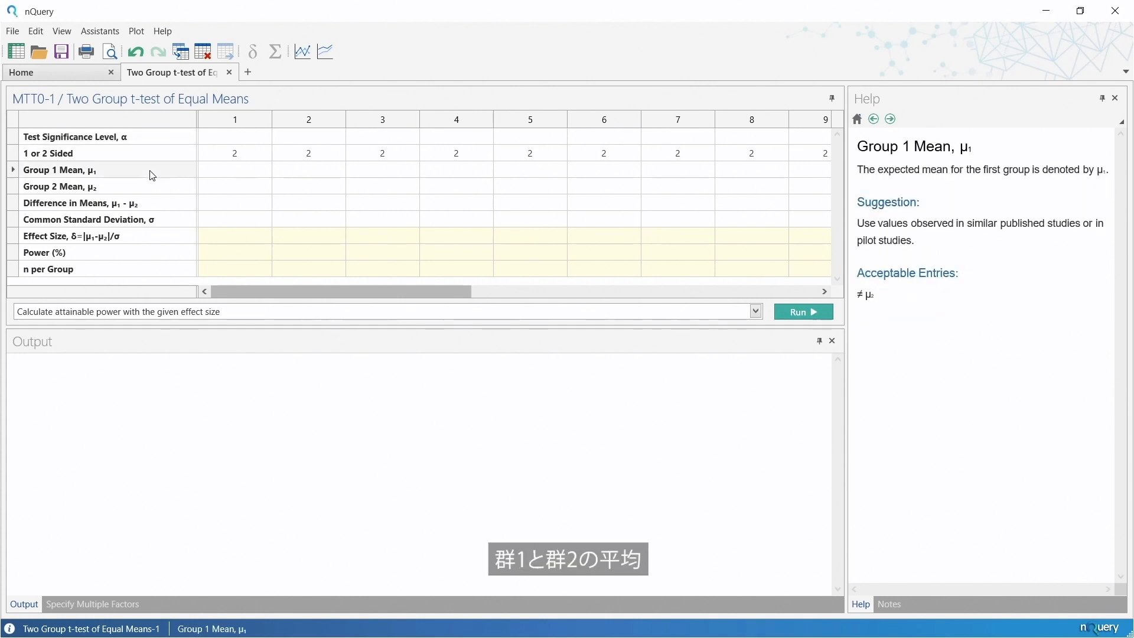
left_click(152, 187)
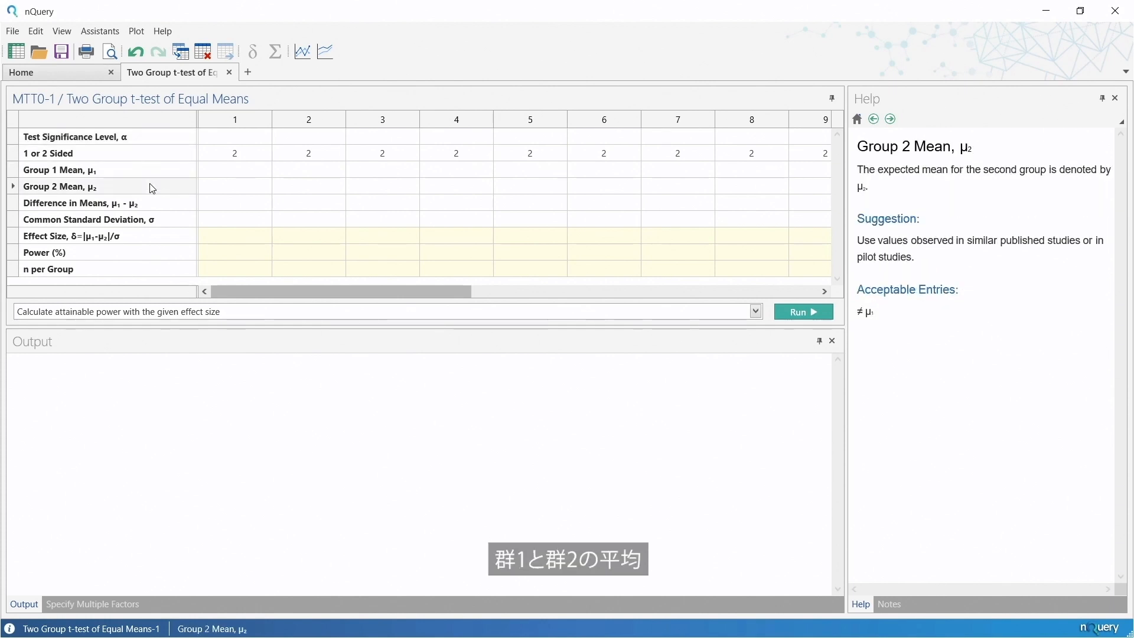
left_click(152, 204)
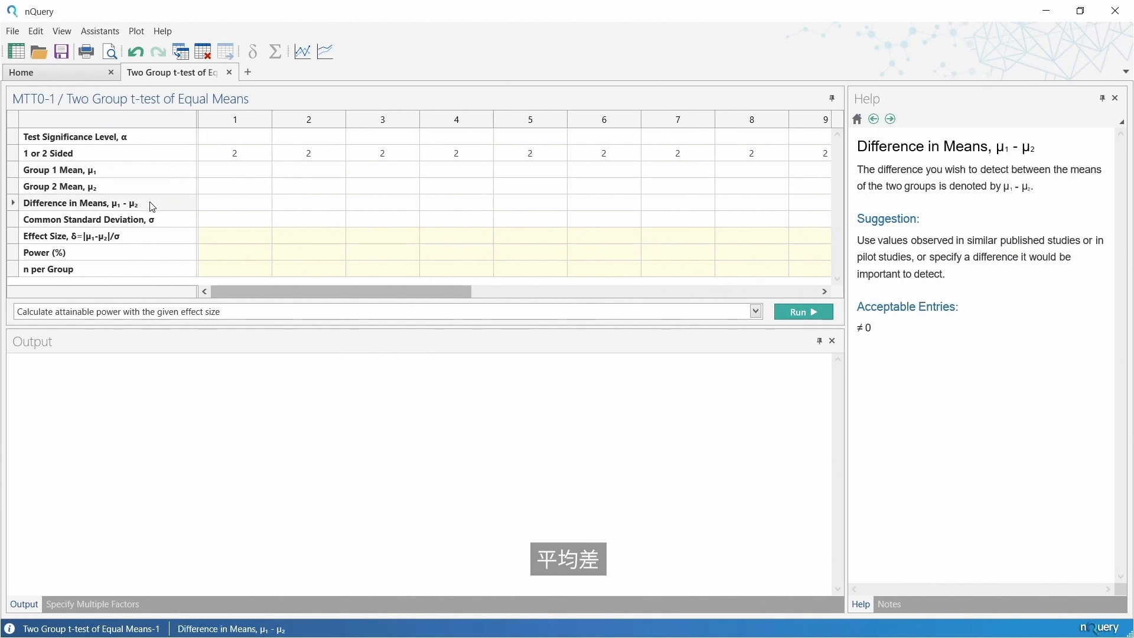
left_click(154, 220)
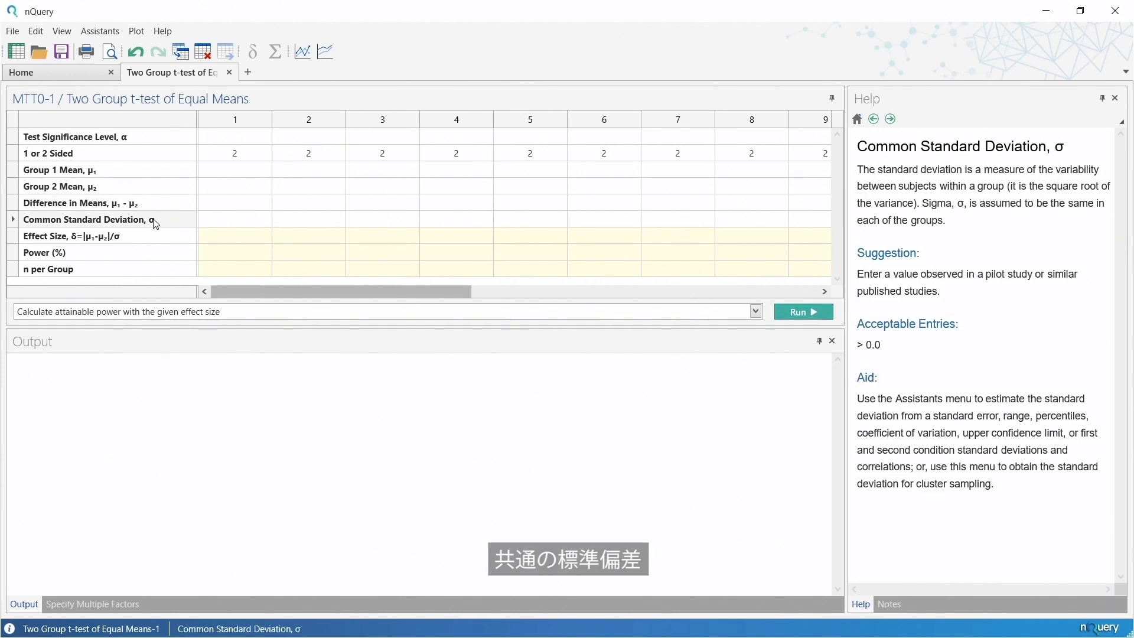
left_click(154, 237)
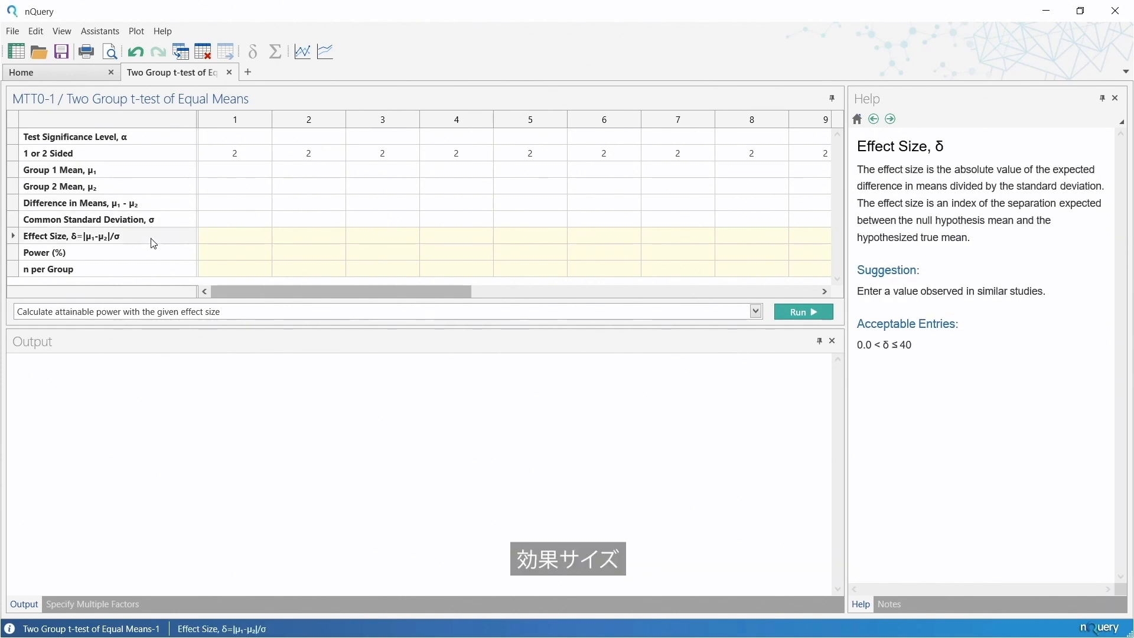
left_click(154, 254)
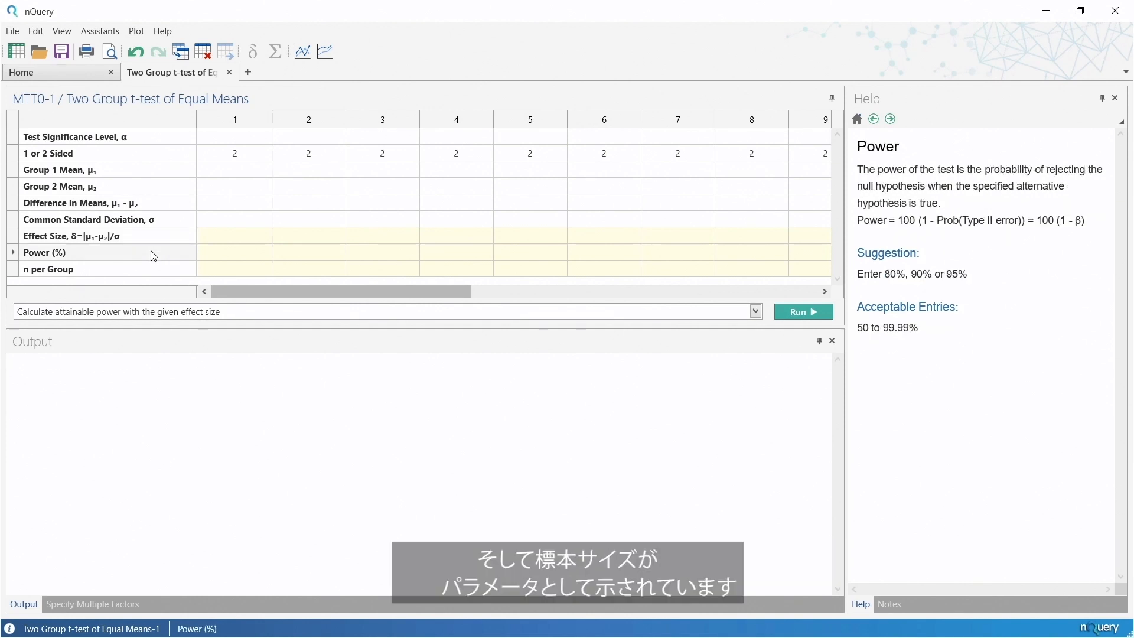
left_click(153, 272)
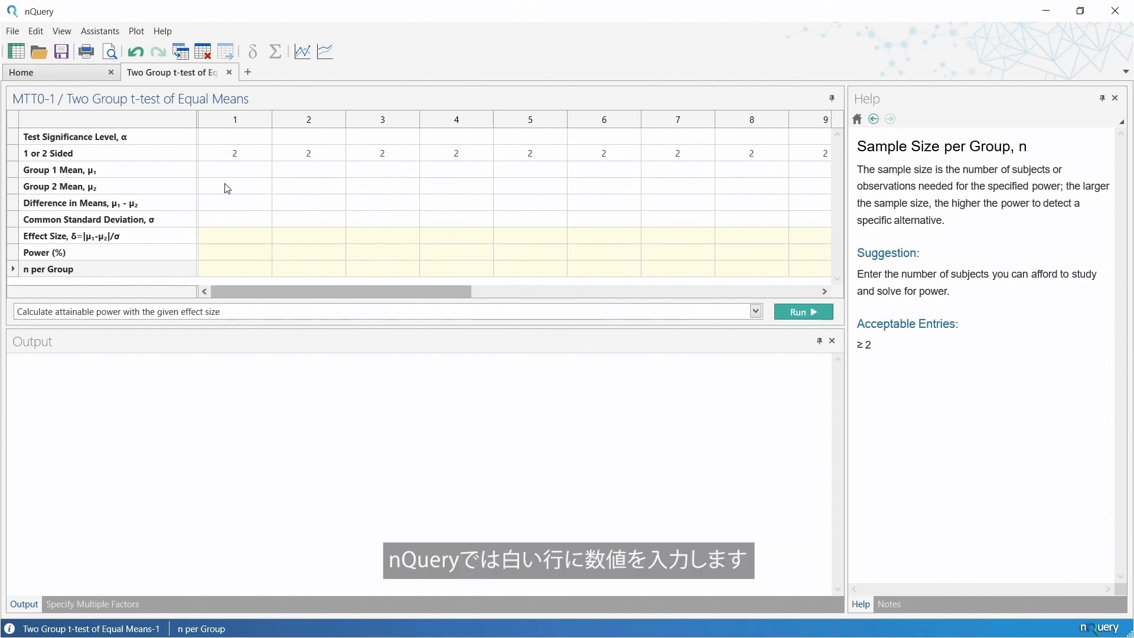
Look over column 1's input cells for significance level, sidedness and Group 1 Mean, and its Effect Size and Power result cells.
left_click(236, 138)
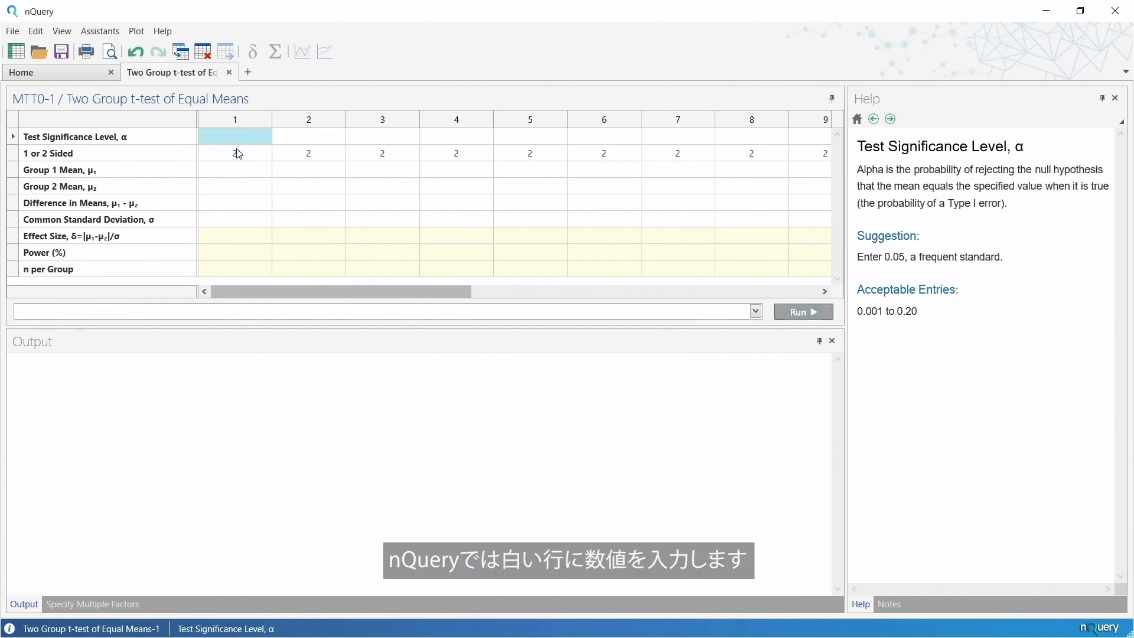
left_click(237, 155)
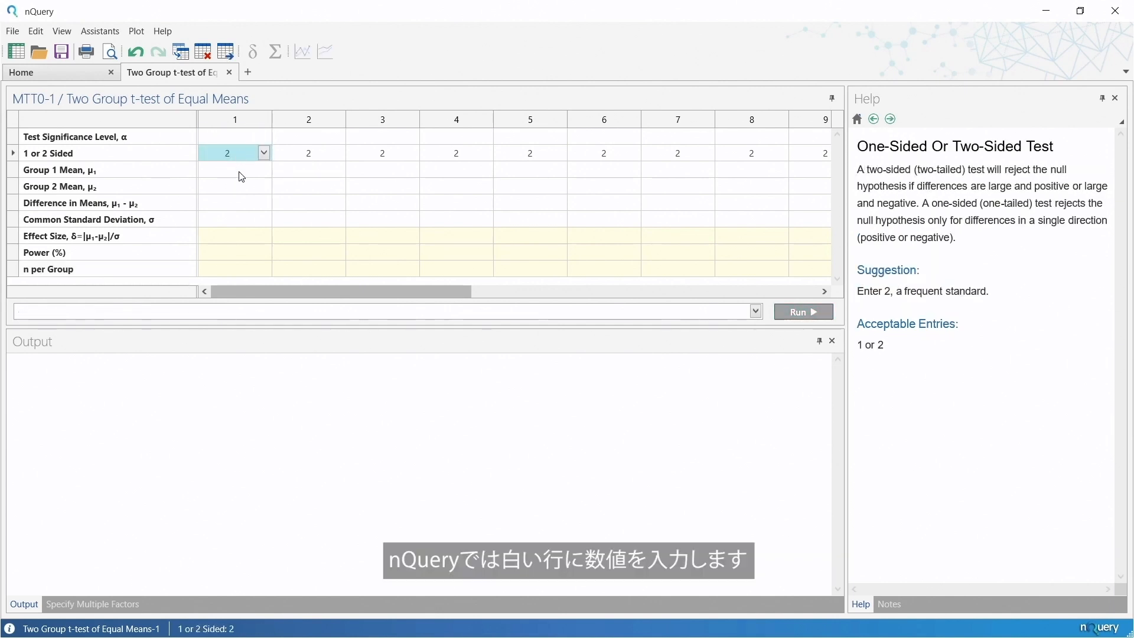
left_click(240, 172)
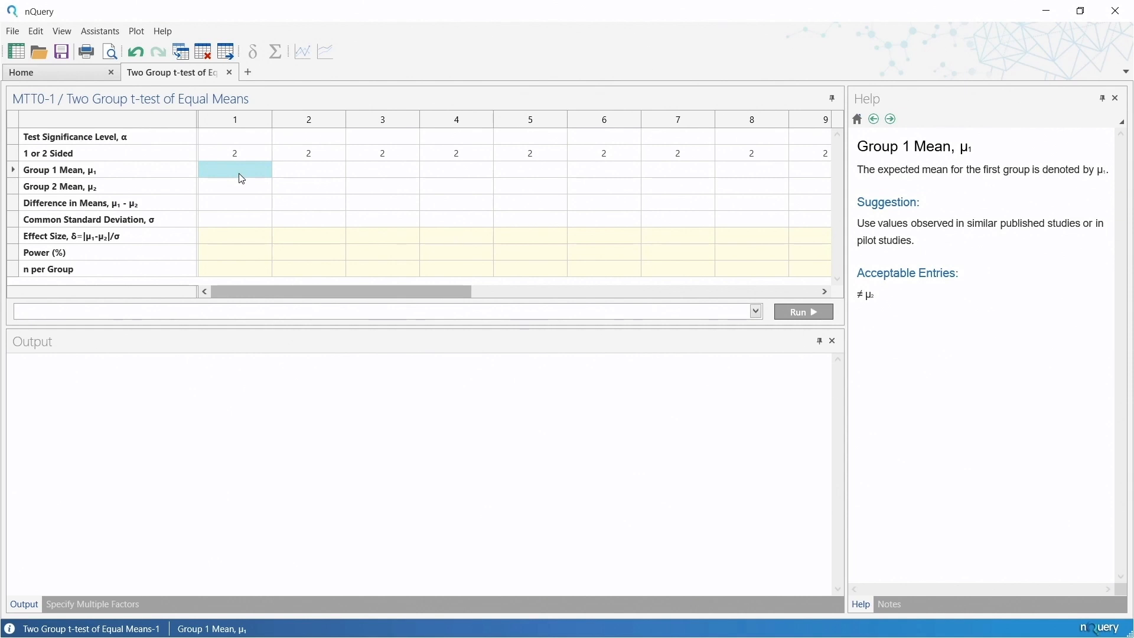
left_click(247, 239)
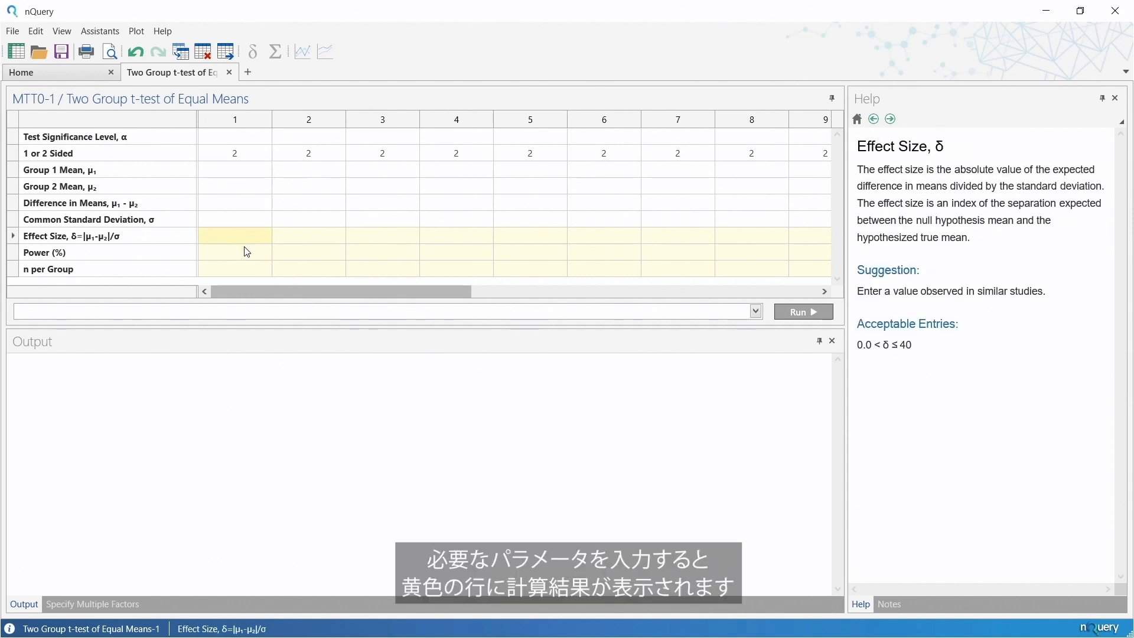
left_click(247, 253)
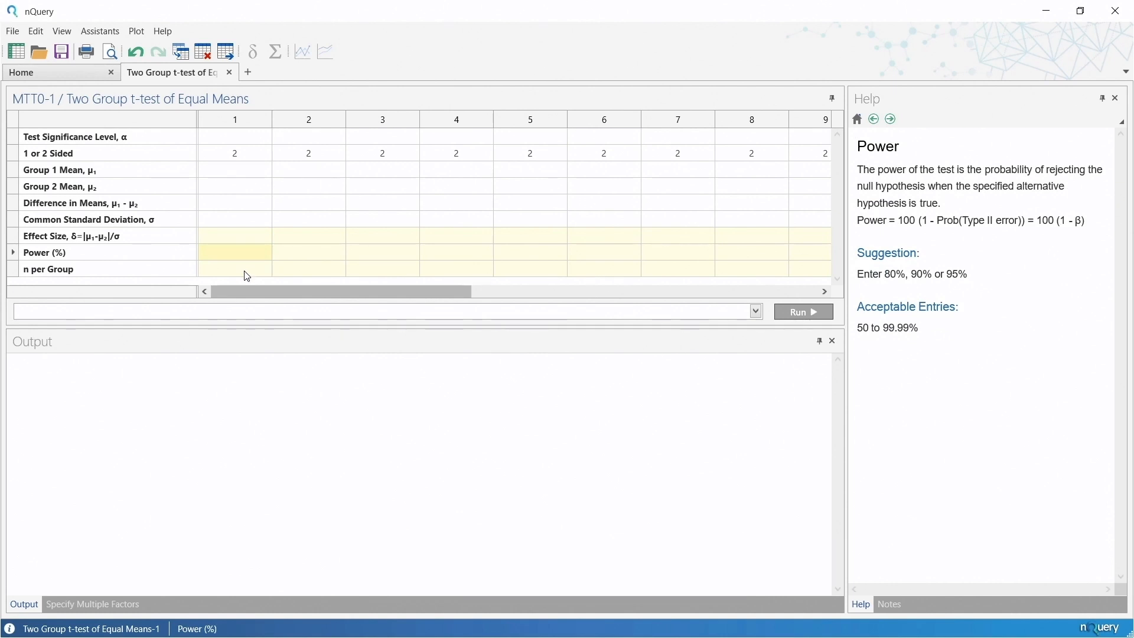
Check the help guidance for the Test Significance Level and set it to 0.05 in column 1.
left_click(235, 137)
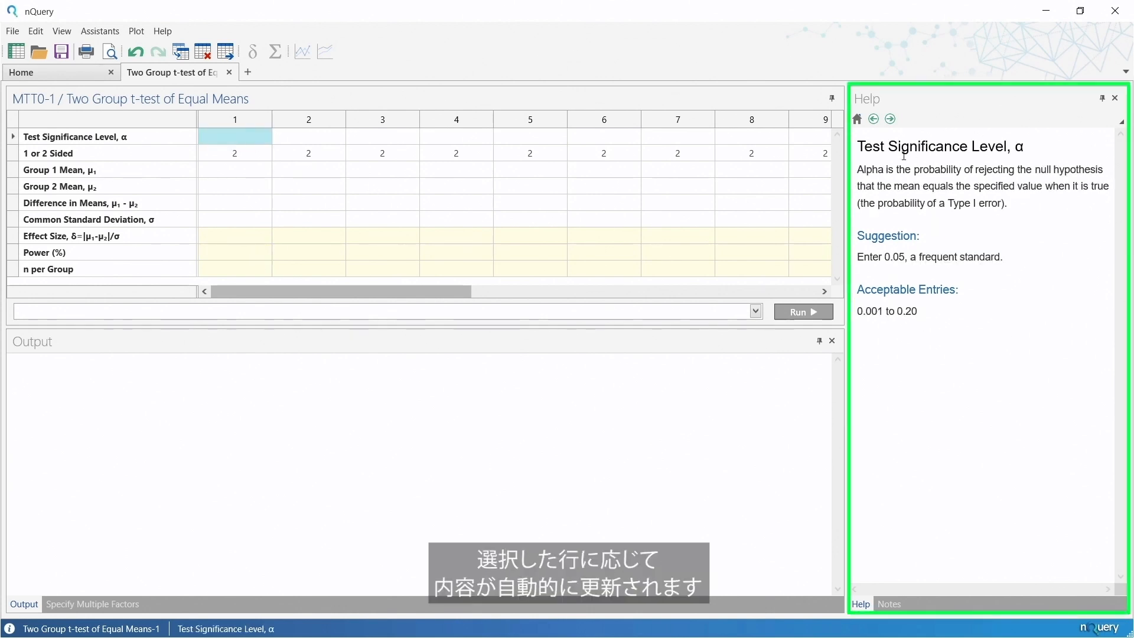
double_click(932, 170)
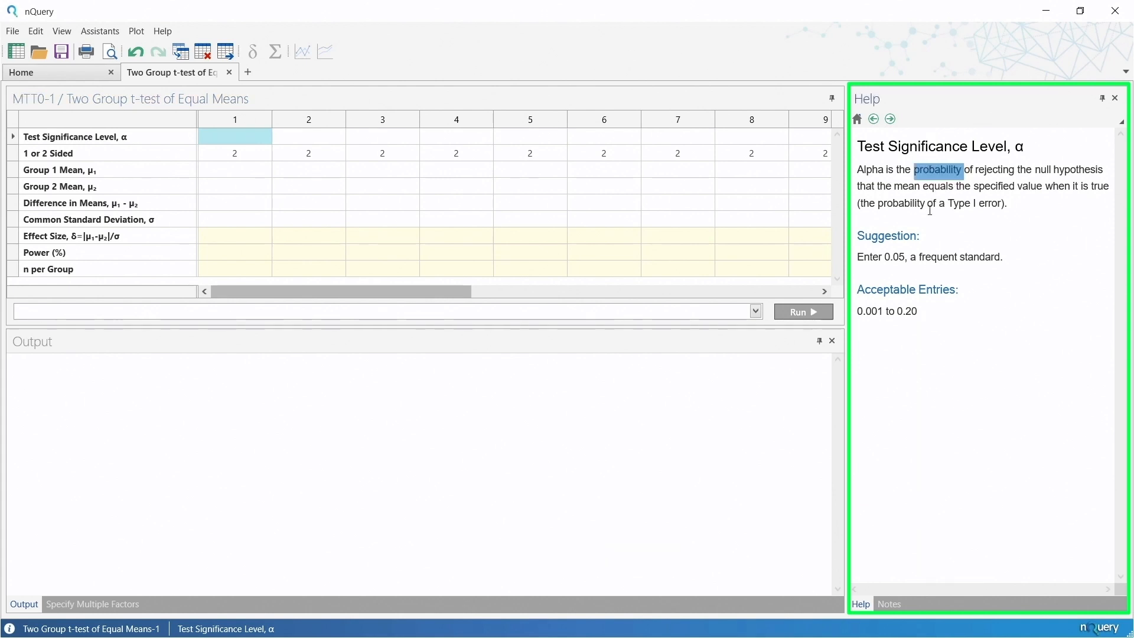
double_click(936, 258)
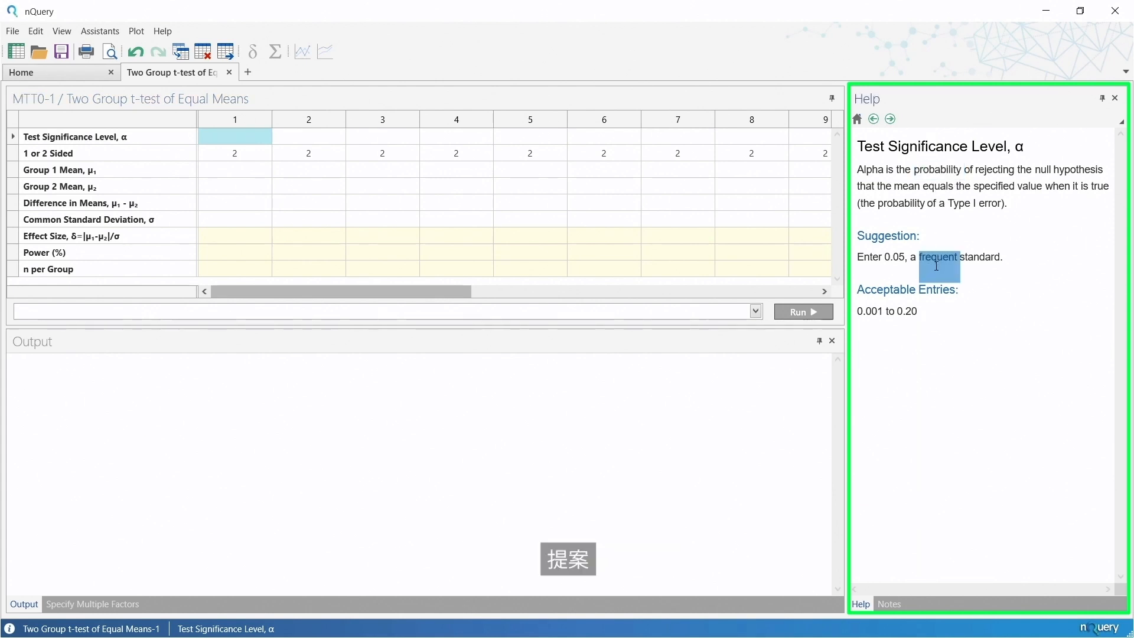
left_click(927, 316)
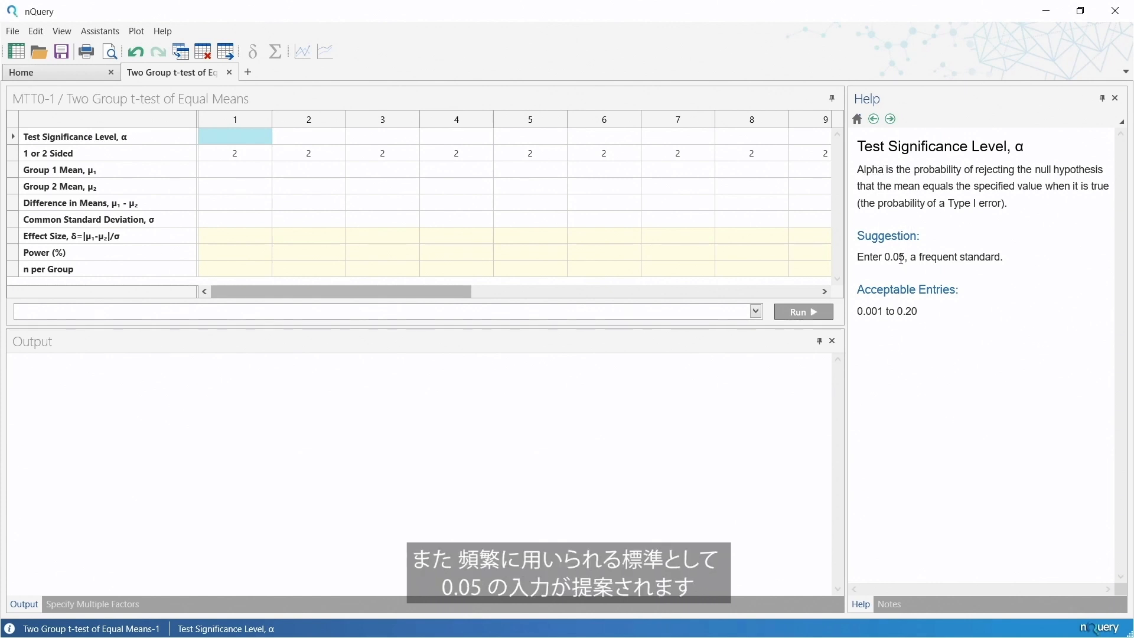
left_click(234, 136)
type("0.05")
key("Return")
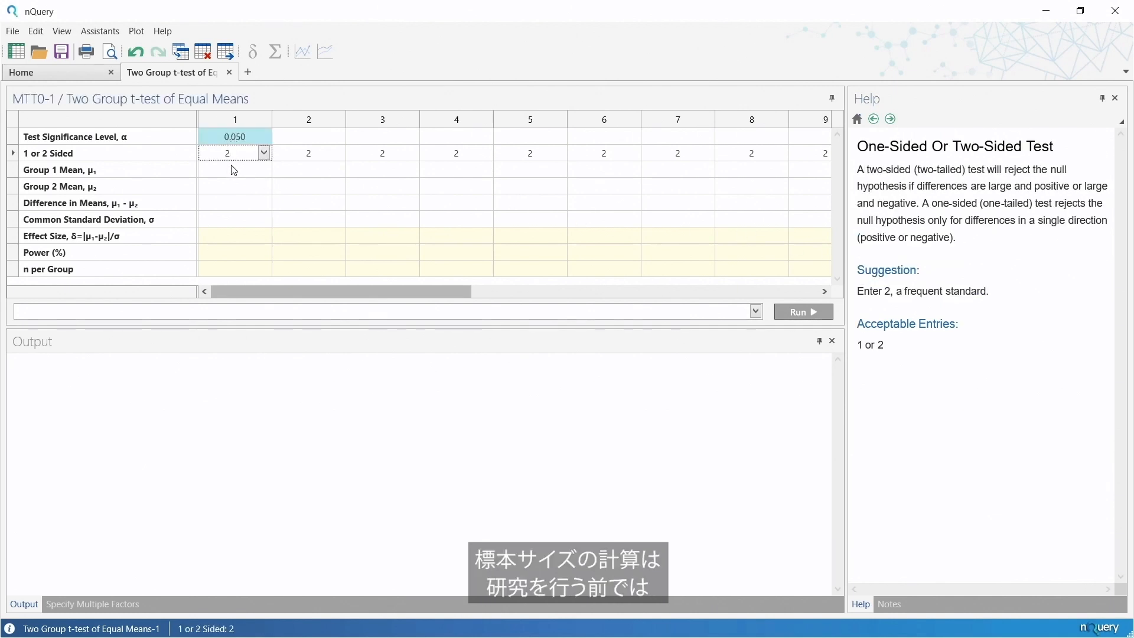
Set the Difference in Means to -9 and the Common Standard Deviation to 16 in column 1.
left_click(234, 175)
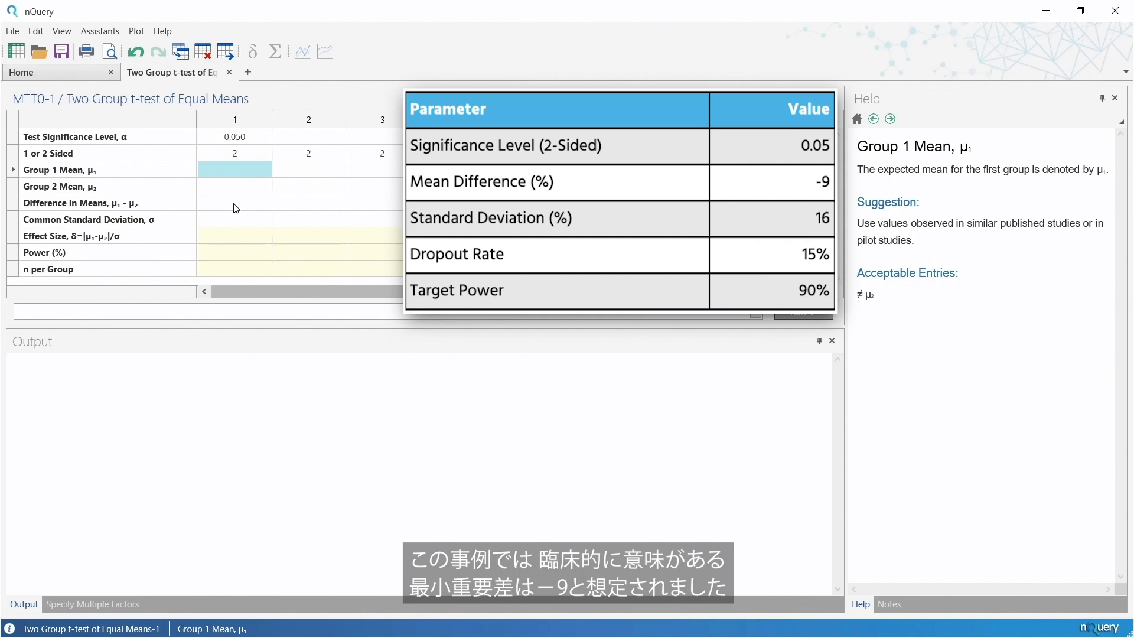
left_click(236, 204)
left_click(236, 207)
type("-9")
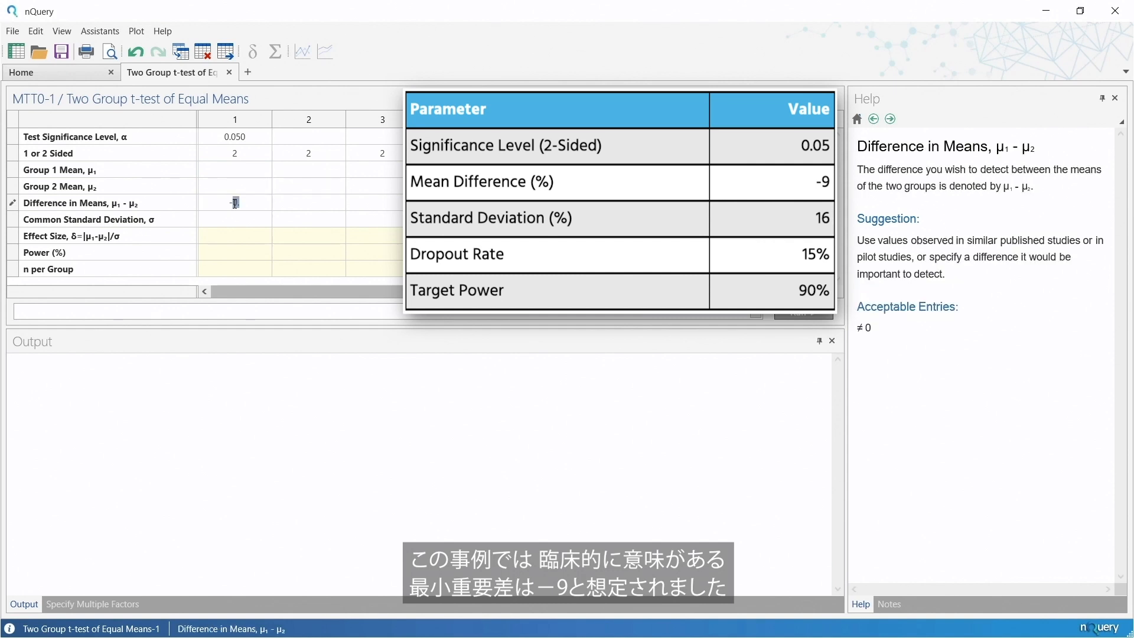
key("Return")
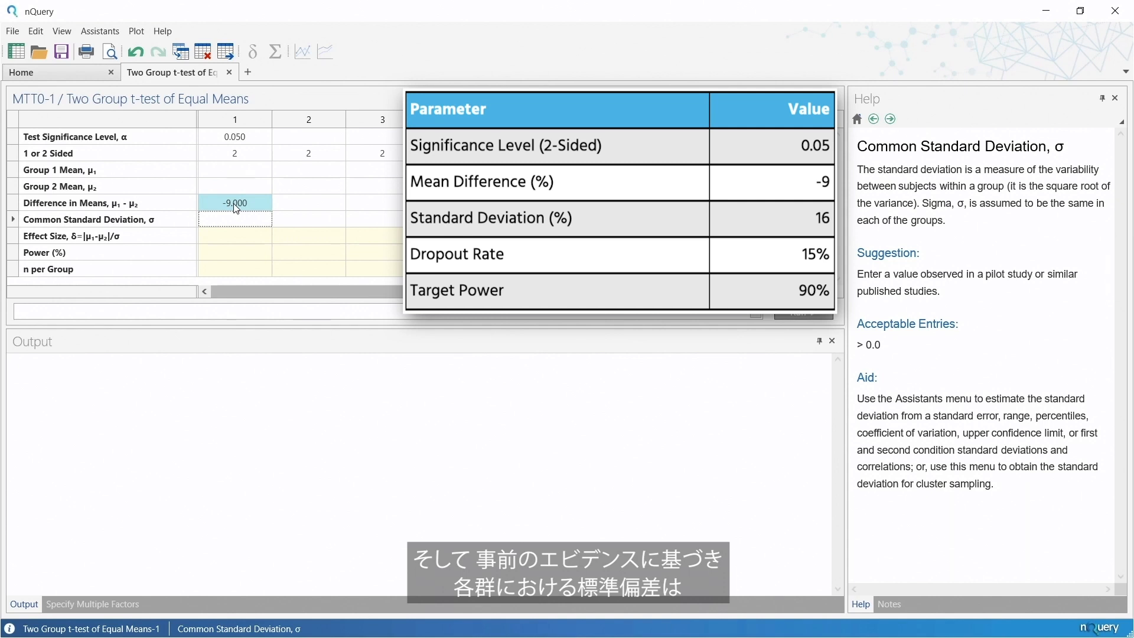
left_click(235, 219)
type("16")
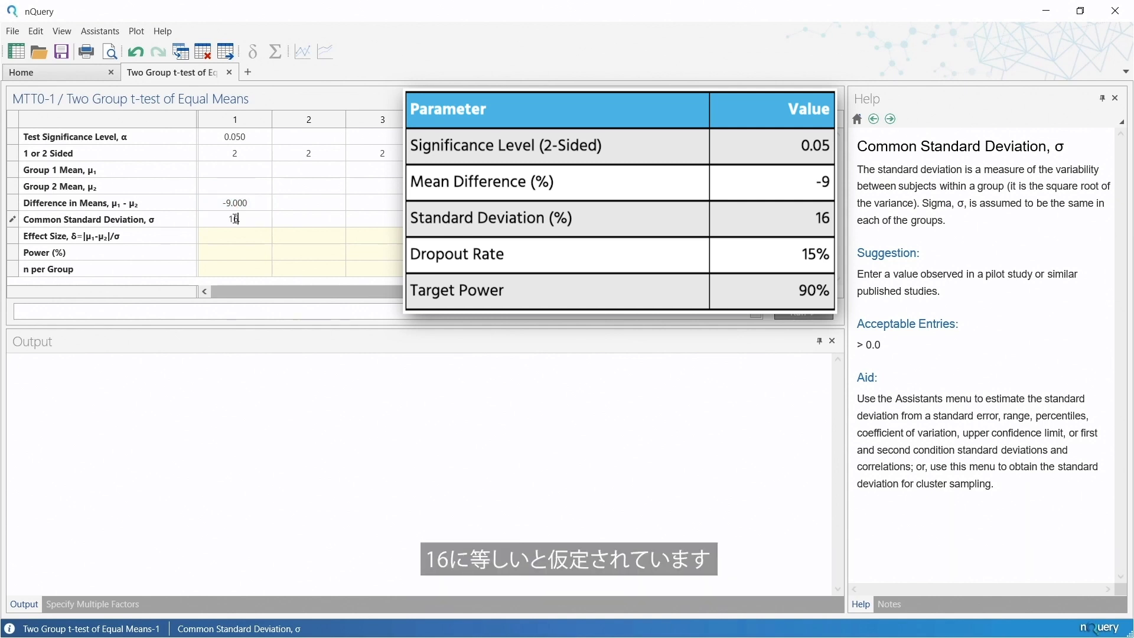
key("Return")
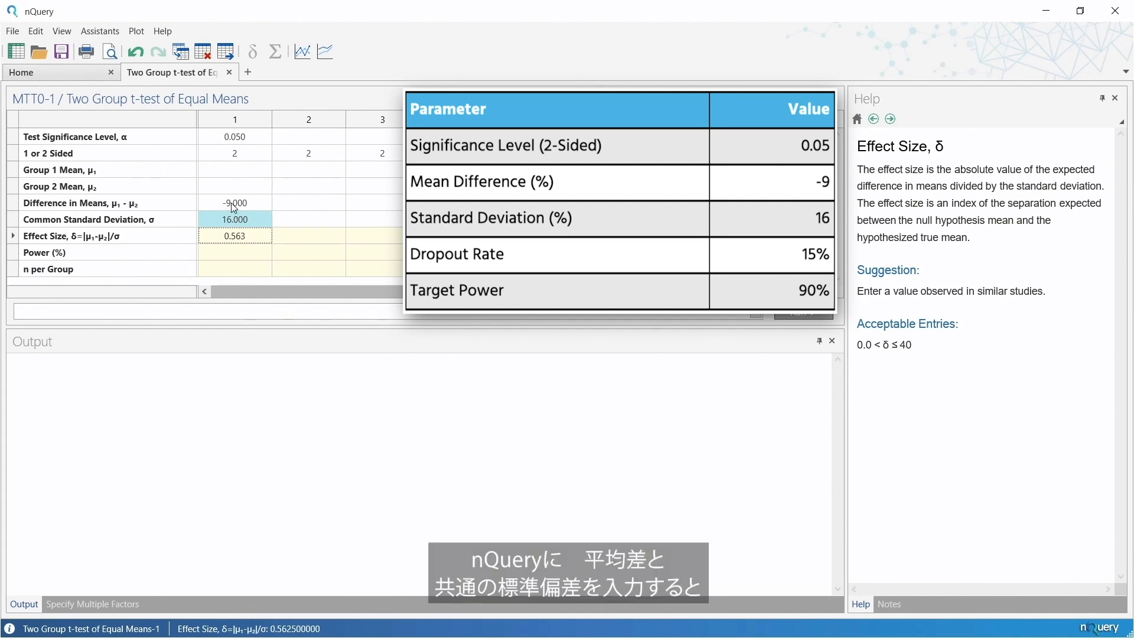
Review column 1's mean difference, standard deviation and effect size, and the Group 1 and Group 2 Mean cells.
left_click(231, 204)
left_click(233, 220)
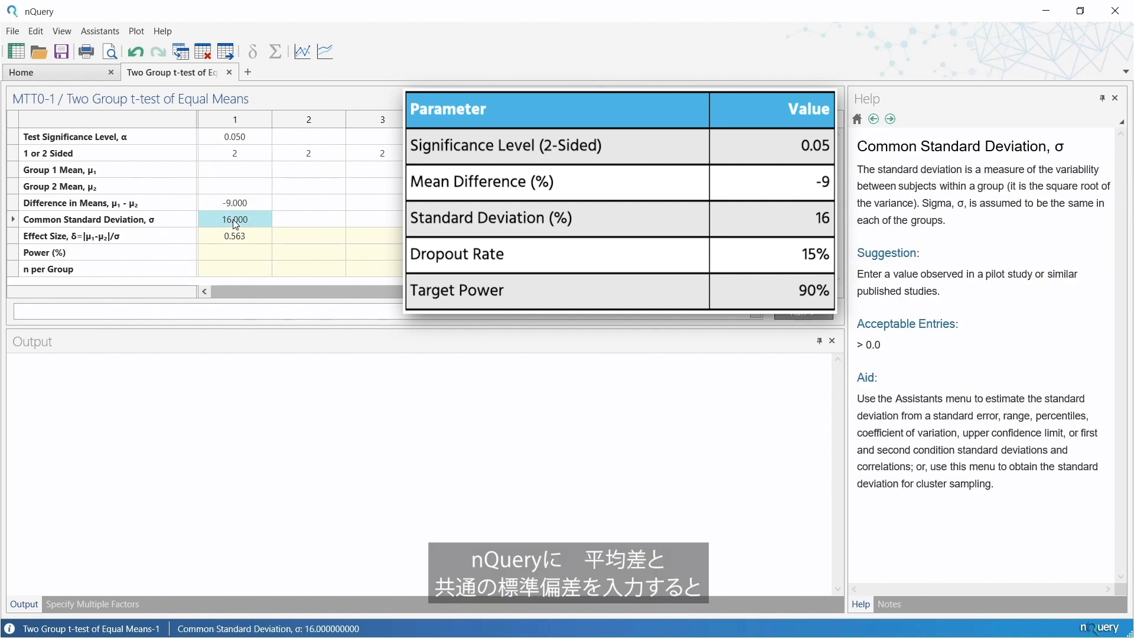
left_click(238, 238)
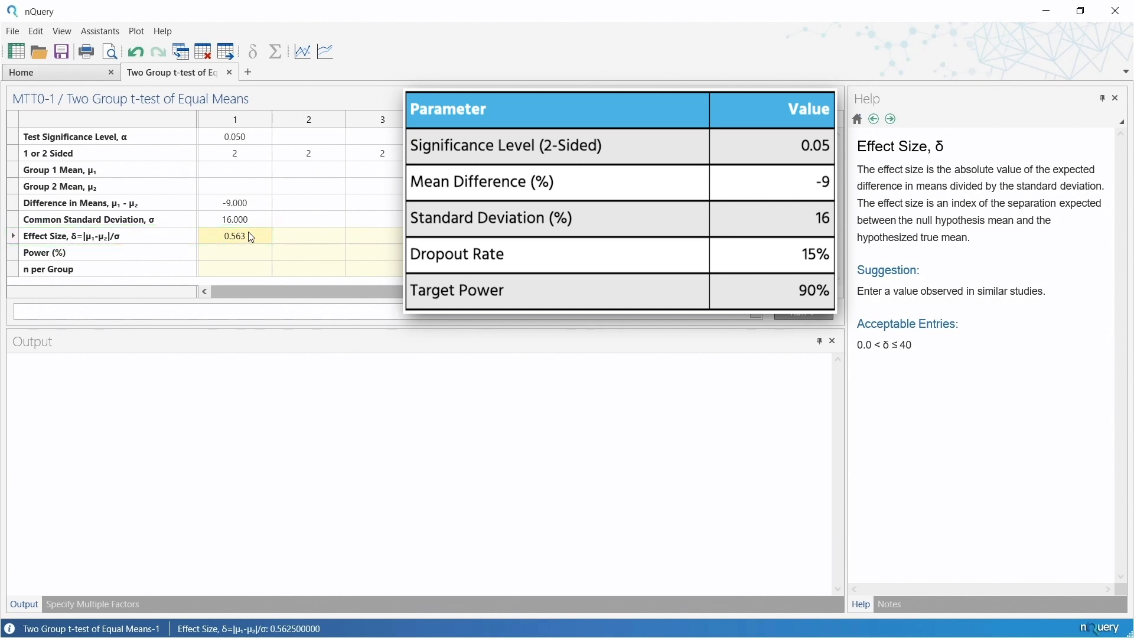
left_click(239, 178)
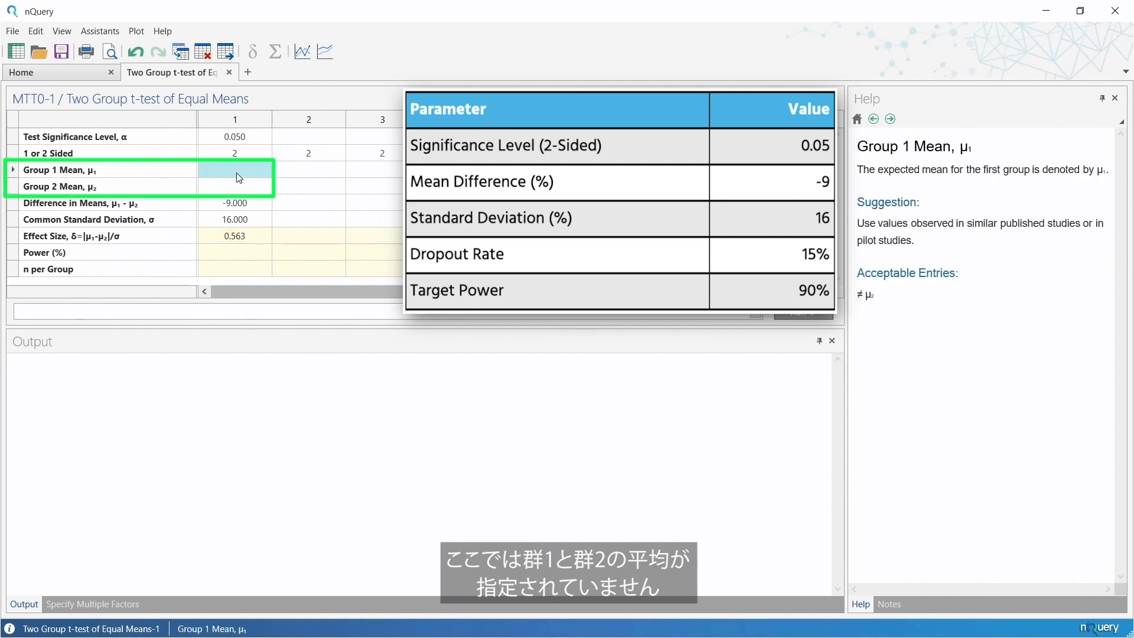
left_click(238, 188)
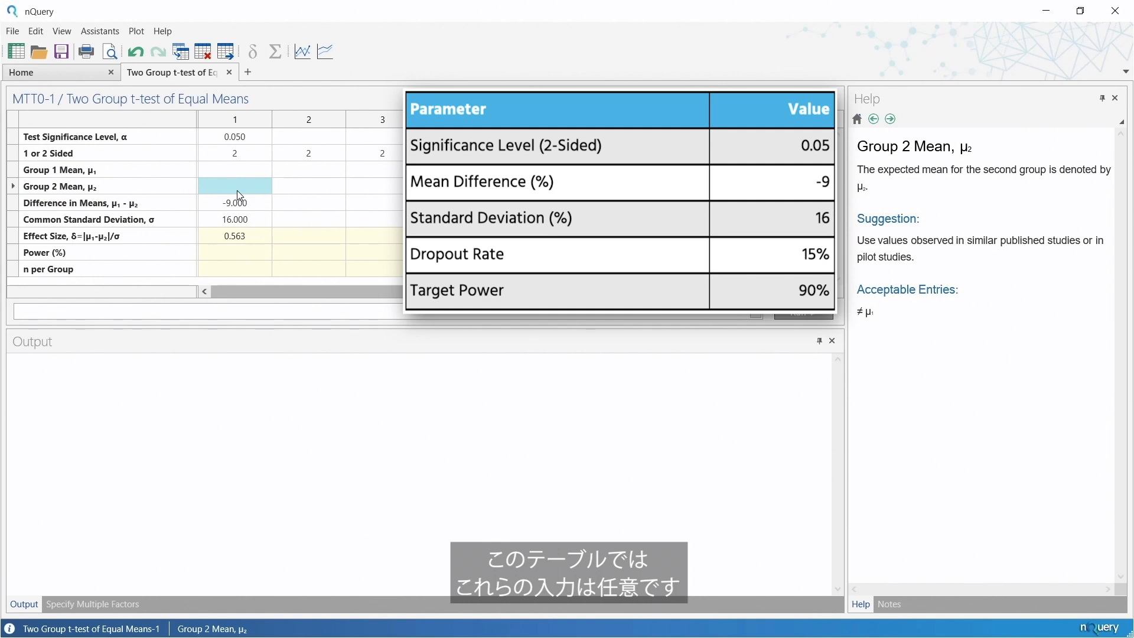
Review the help guidance for column 1's Difference in Means, Power and Common Standard Deviation cells.
left_click(242, 207)
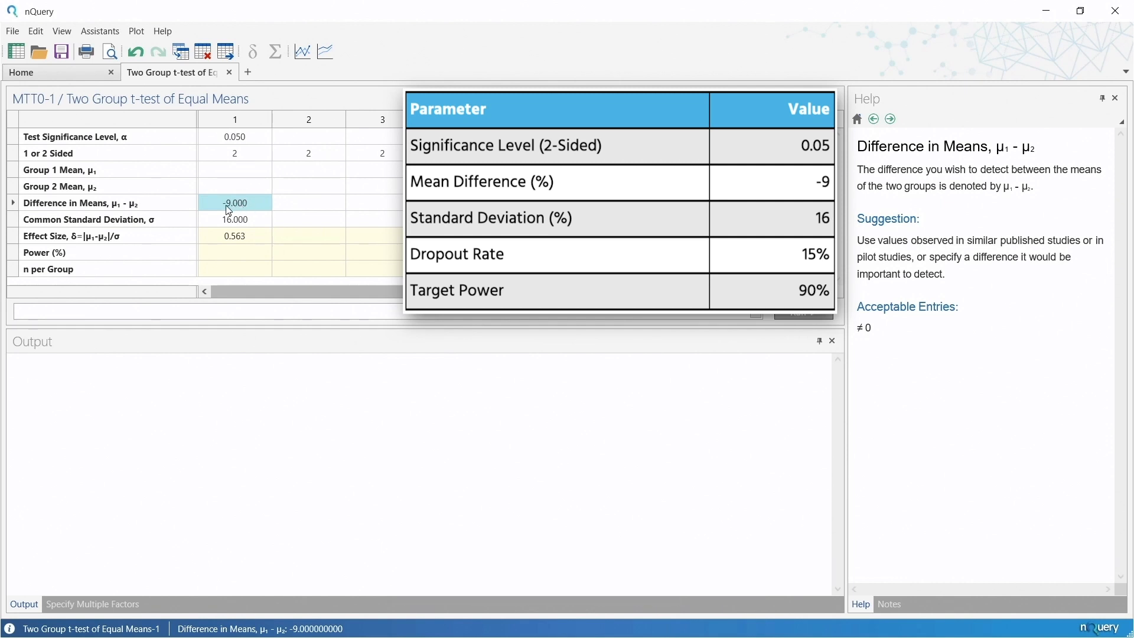
left_click(242, 256)
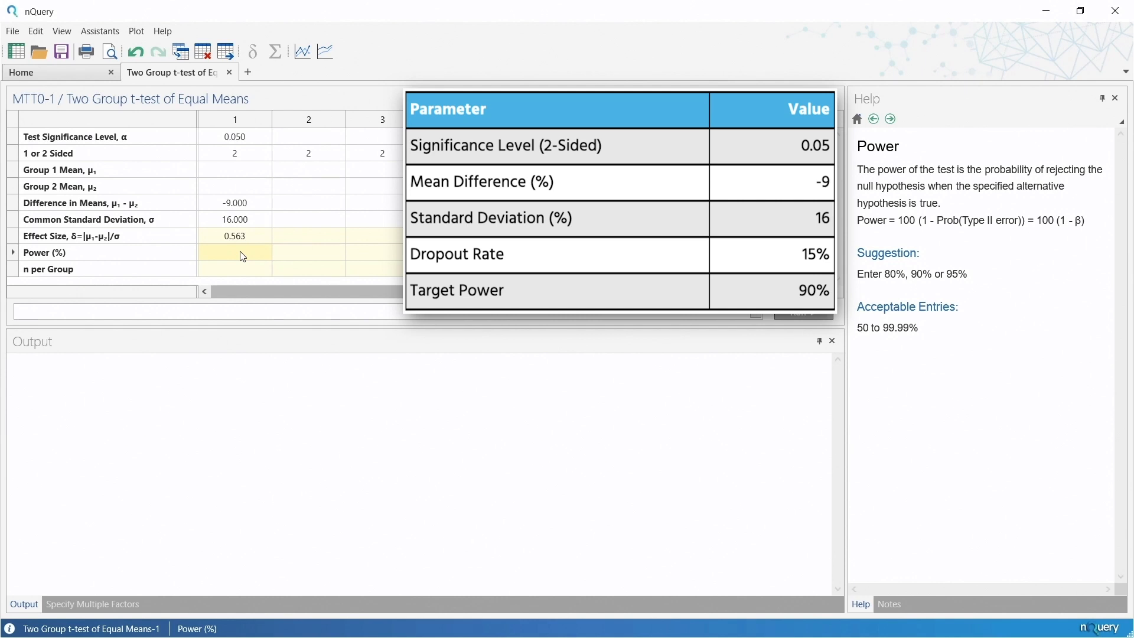
left_click(248, 206)
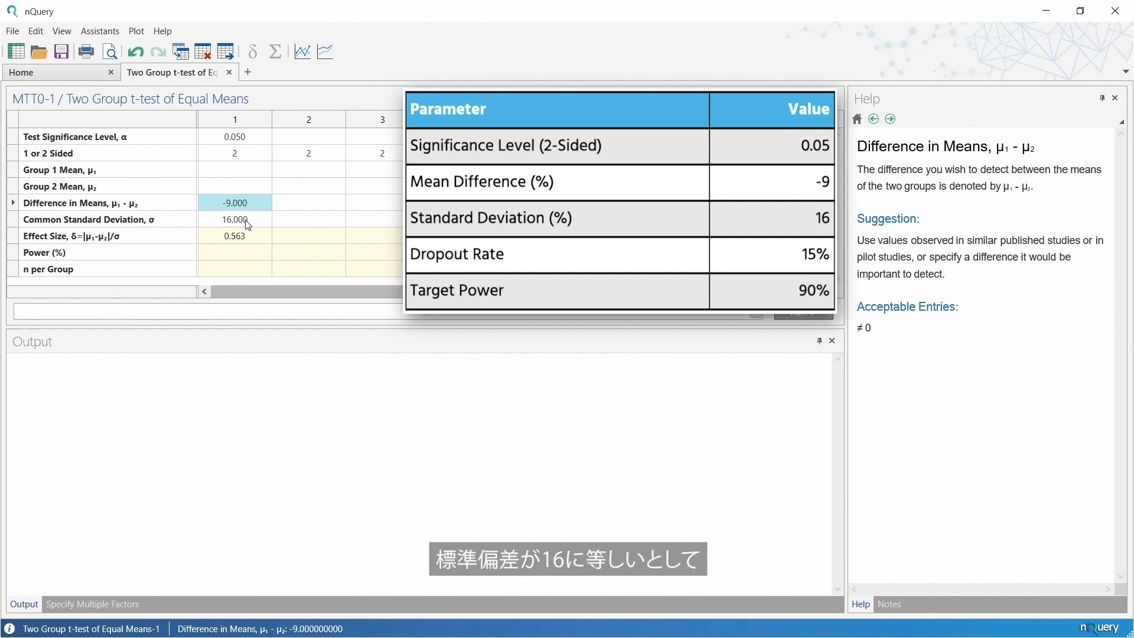
left_click(246, 221)
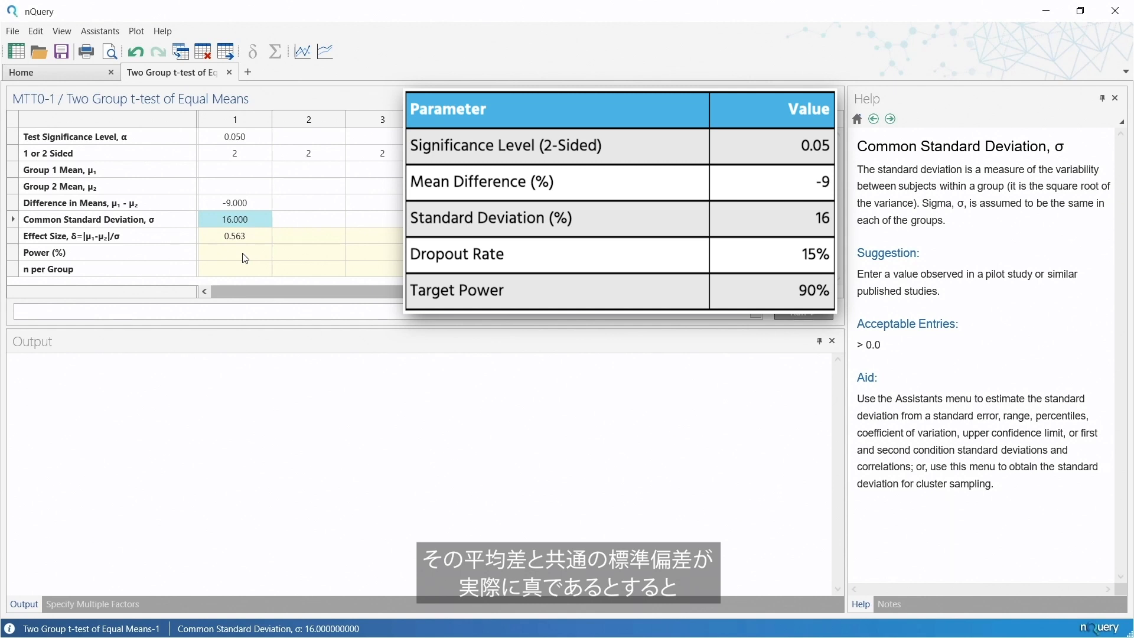
left_click(242, 204)
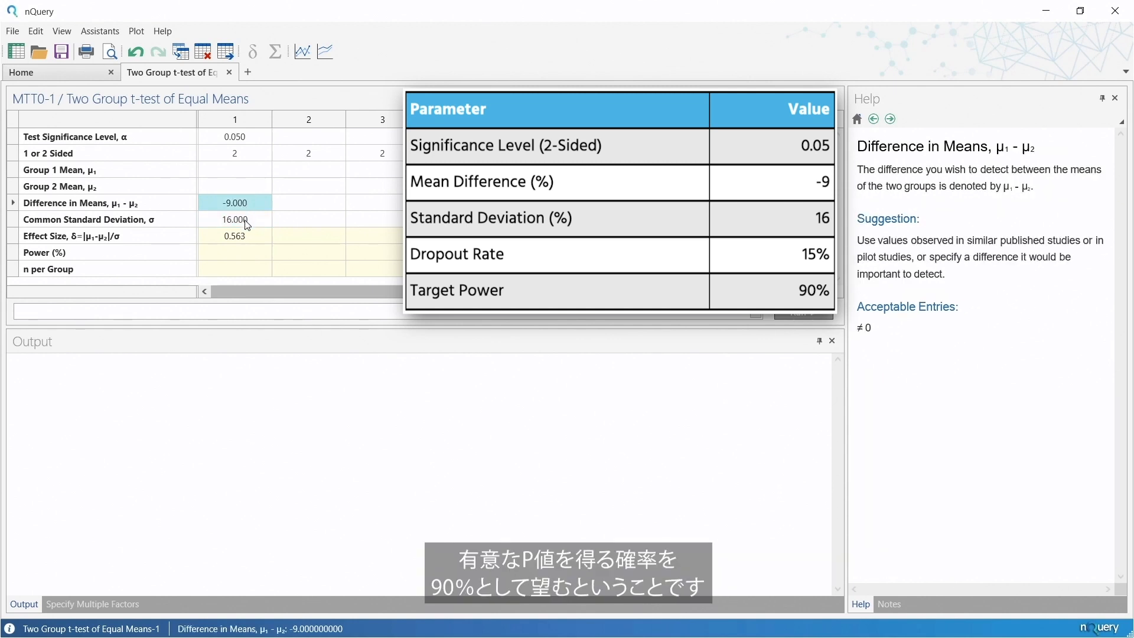
left_click(254, 227)
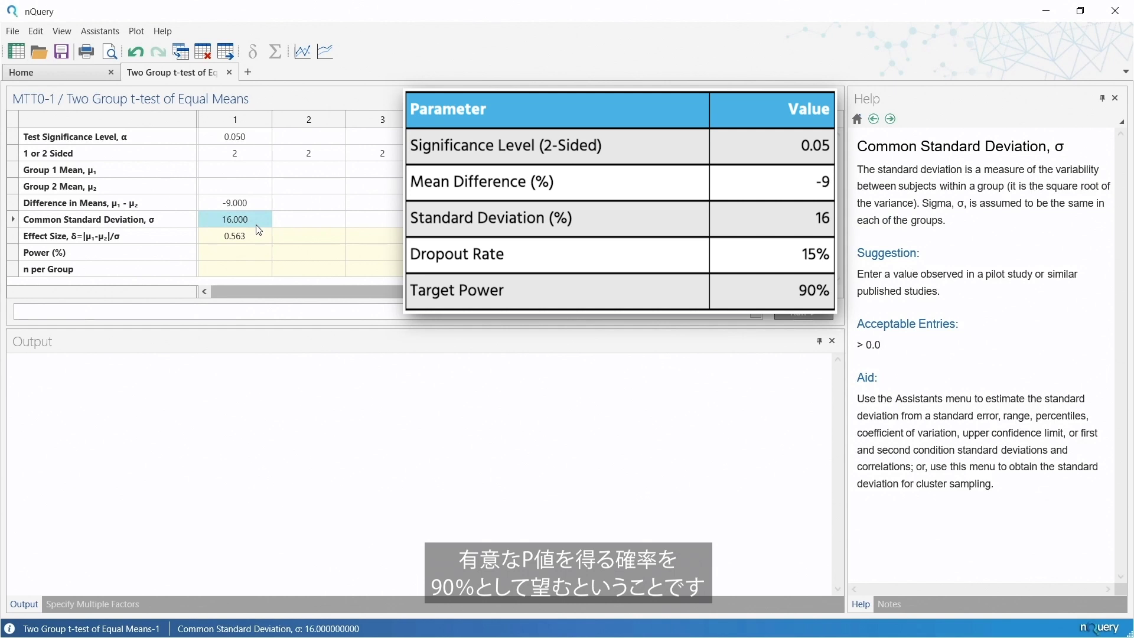
Set the Power to 90% in column 1 to calculate the required sample size per group.
double_click(249, 253)
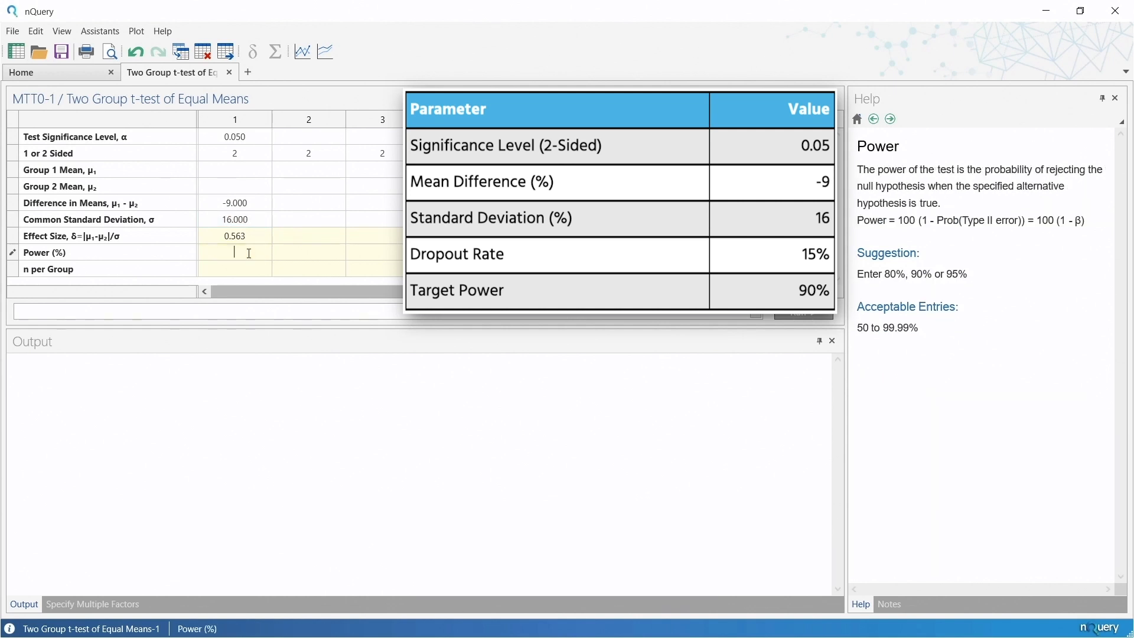
type("90")
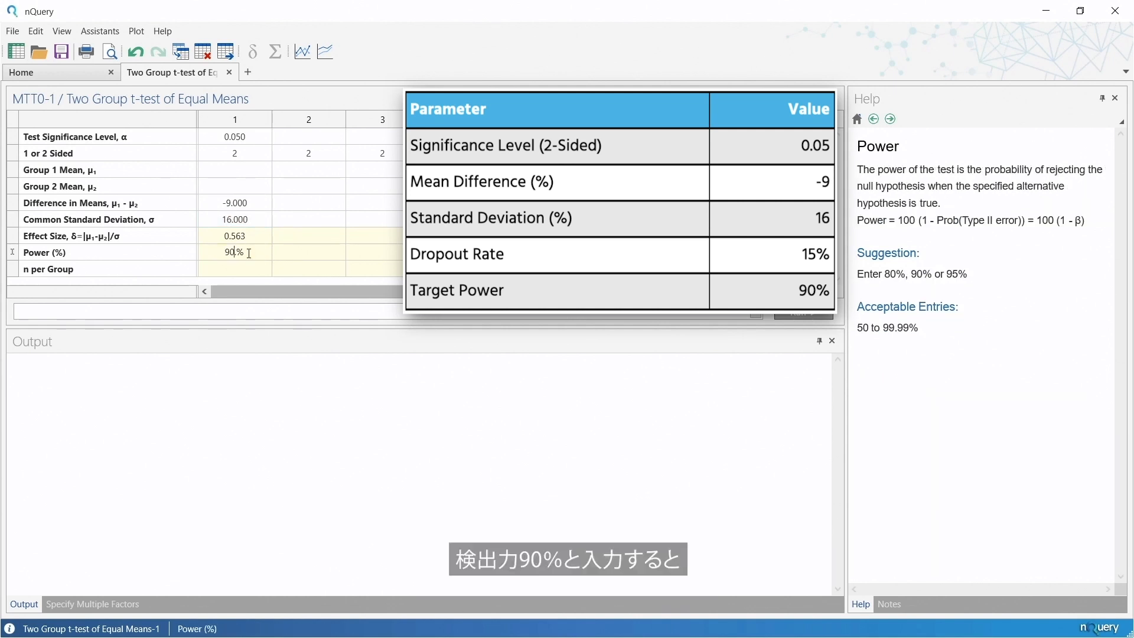
key("Return")
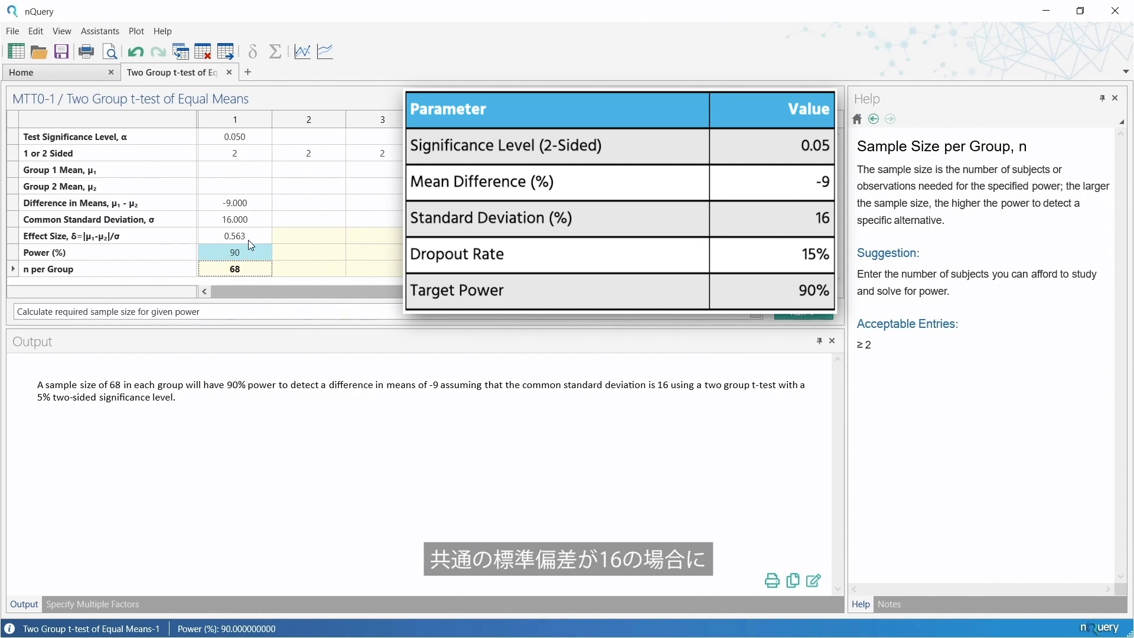
Check column 1's mean difference and standard deviation, and view the copy, print and edit options for the output statement.
left_click(249, 207)
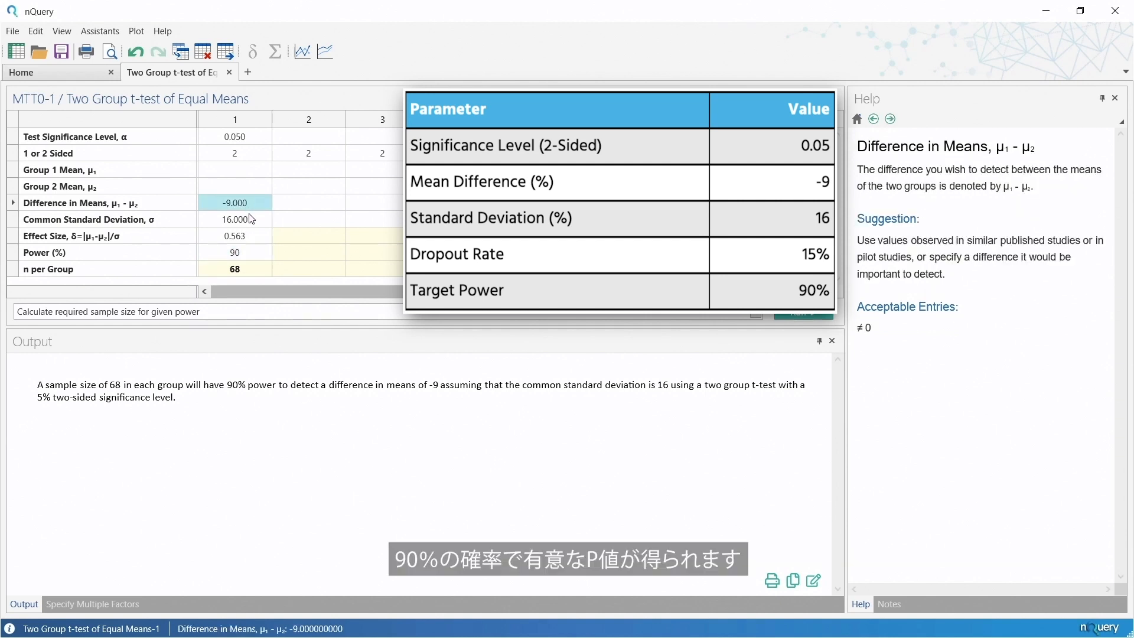
left_click(249, 225)
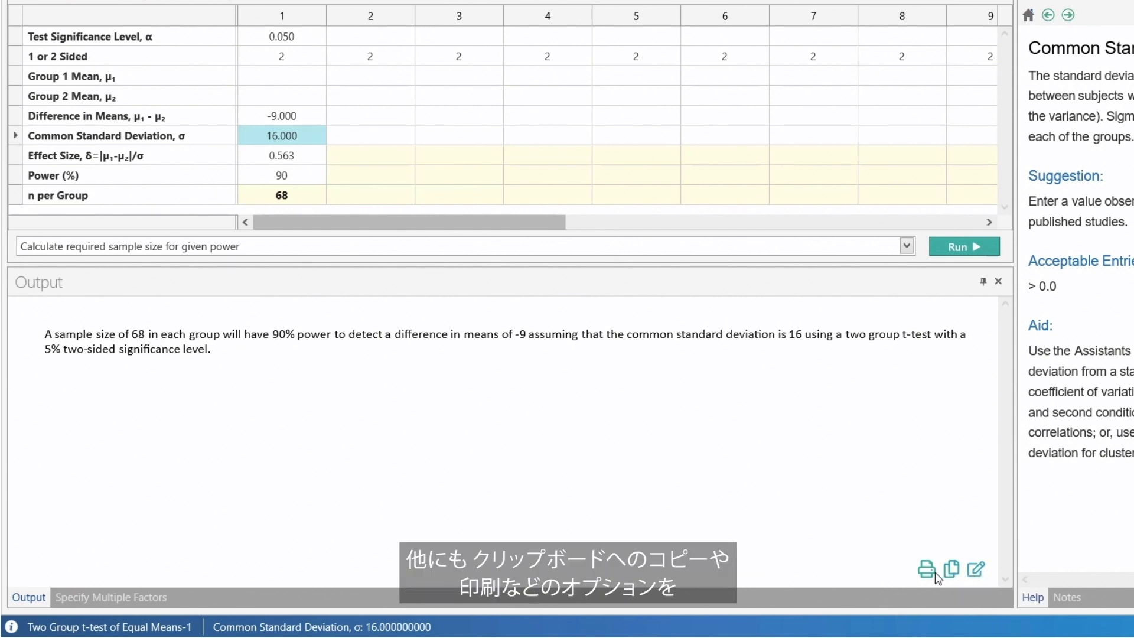
right_click(633, 375)
right_click(633, 375)
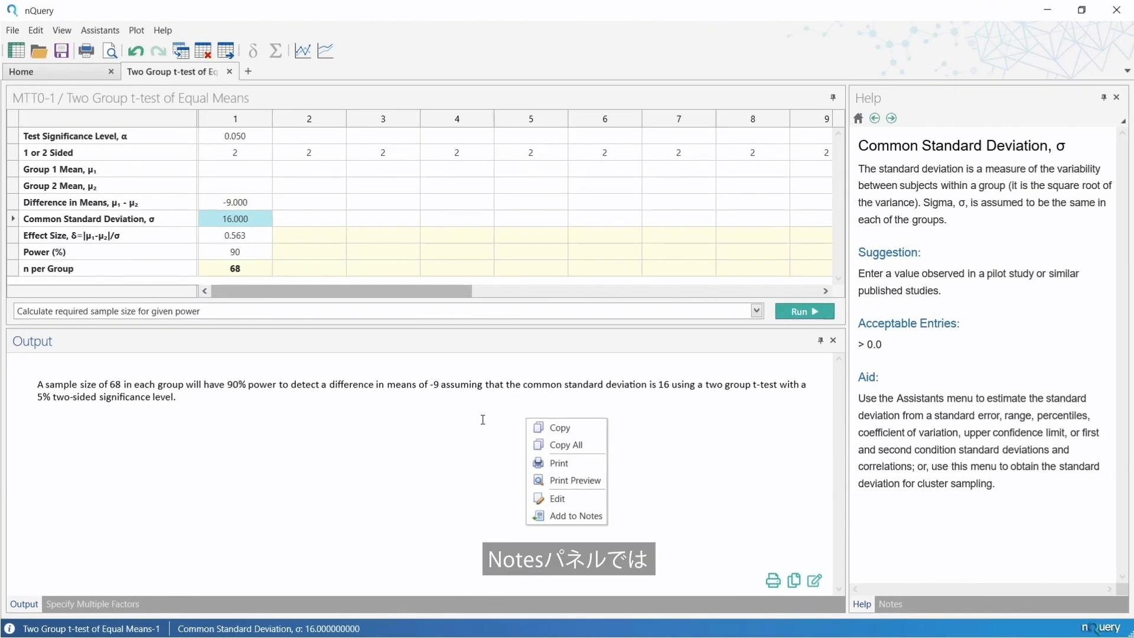
left_click(578, 377)
Add the user note "68 too high?" to the current table's notes.
left_click(889, 605)
left_click(911, 195)
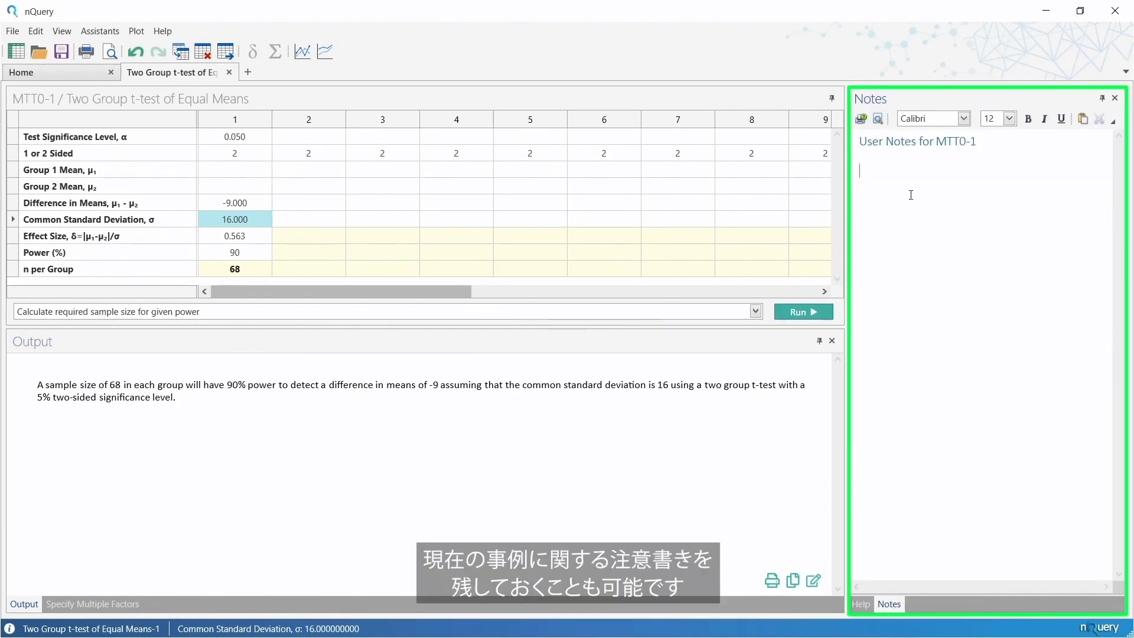
type("68 too high?")
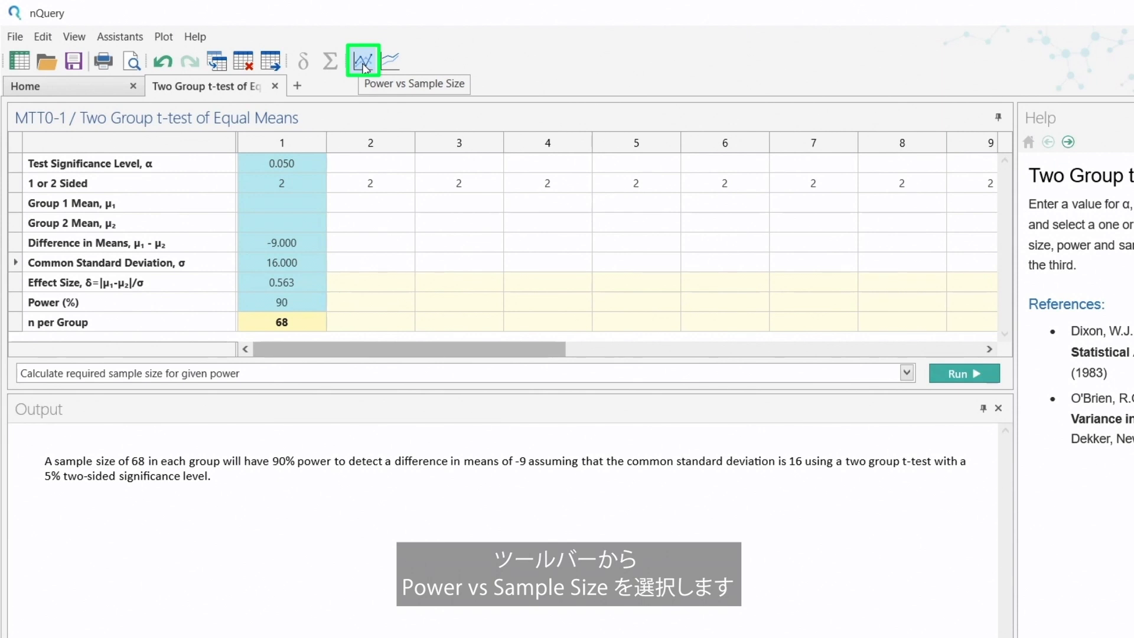
Plot Power vs Sample Size for column 1, look over the plot's editing options, and close the plot.
left_click(364, 66)
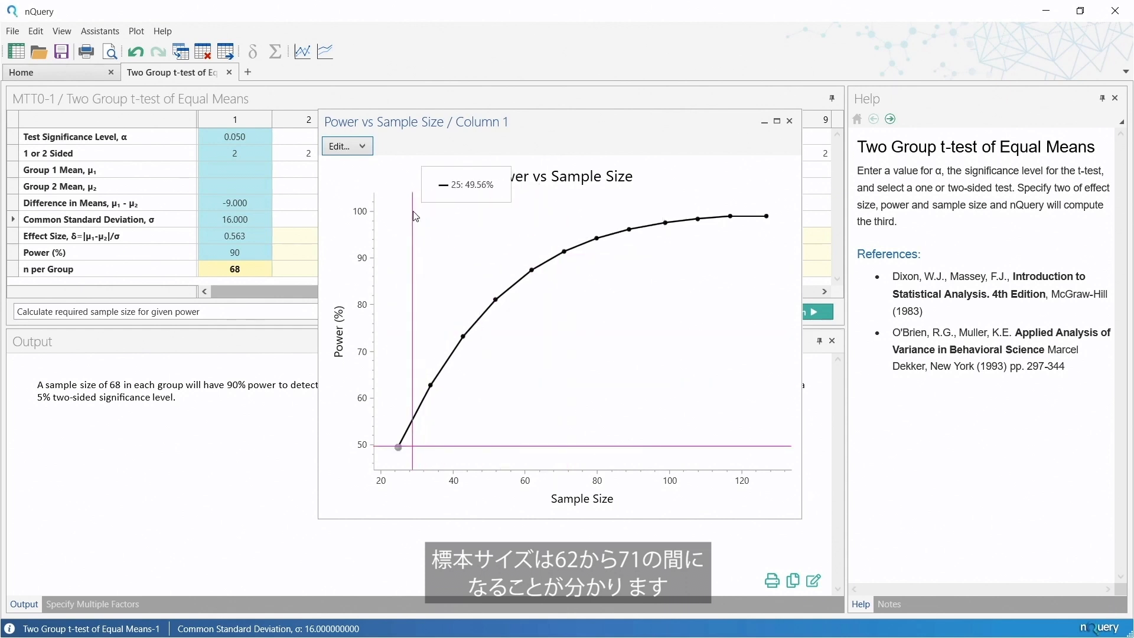
left_click(361, 147)
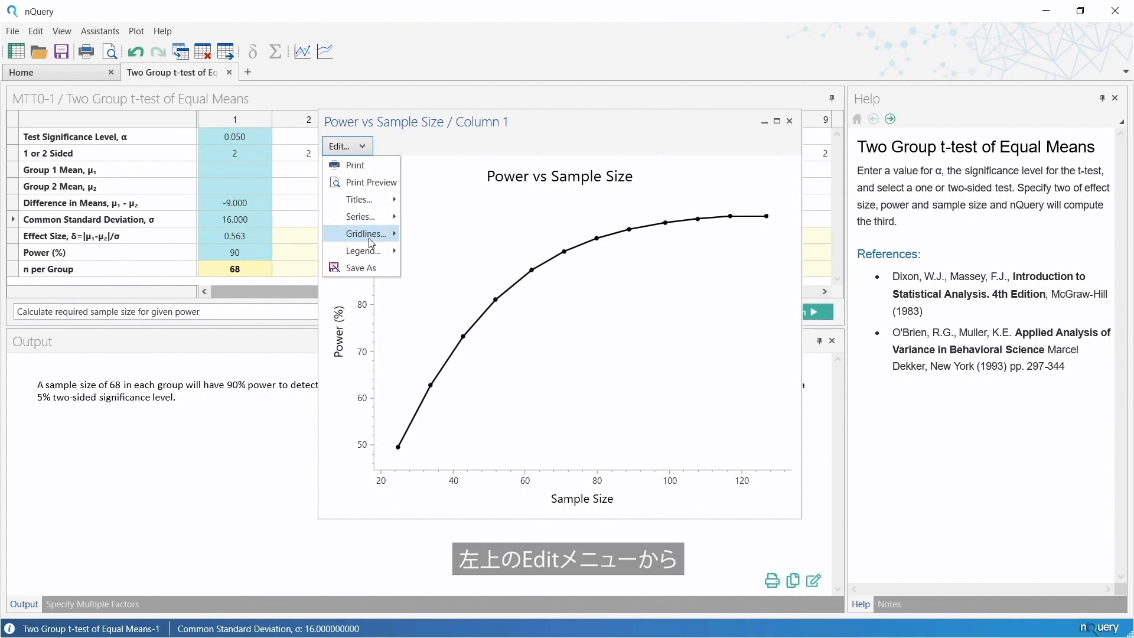
left_click(353, 148)
left_click(790, 121)
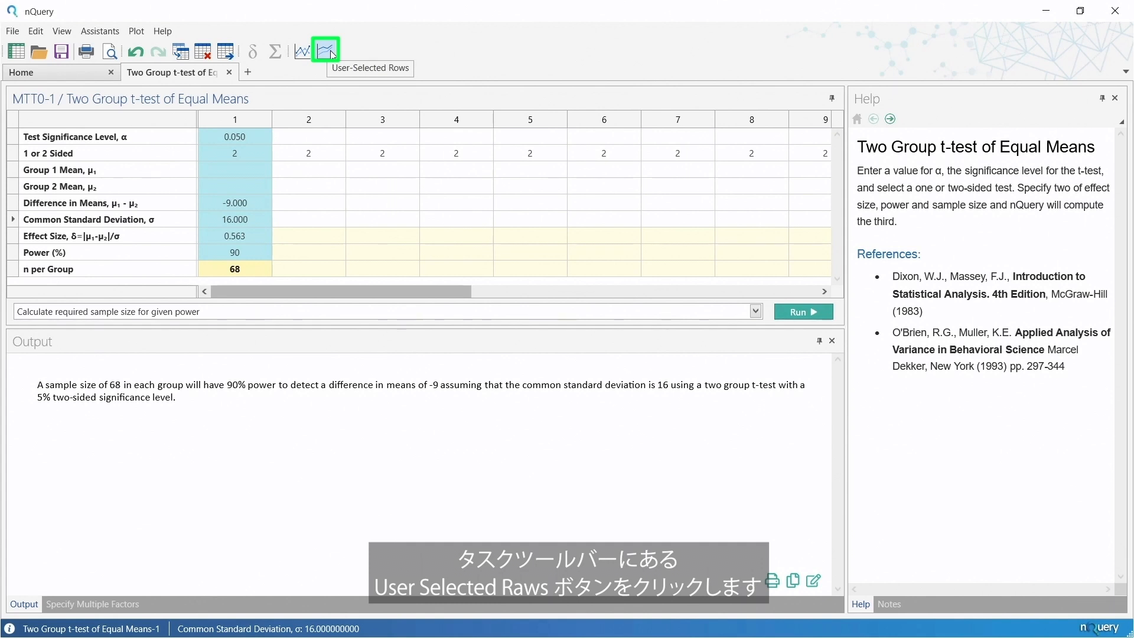
Start a User-Selected Rows plot for column 1 with Common Standard Deviation on the X-axis and n per Group on the Y-axis.
left_click(331, 51)
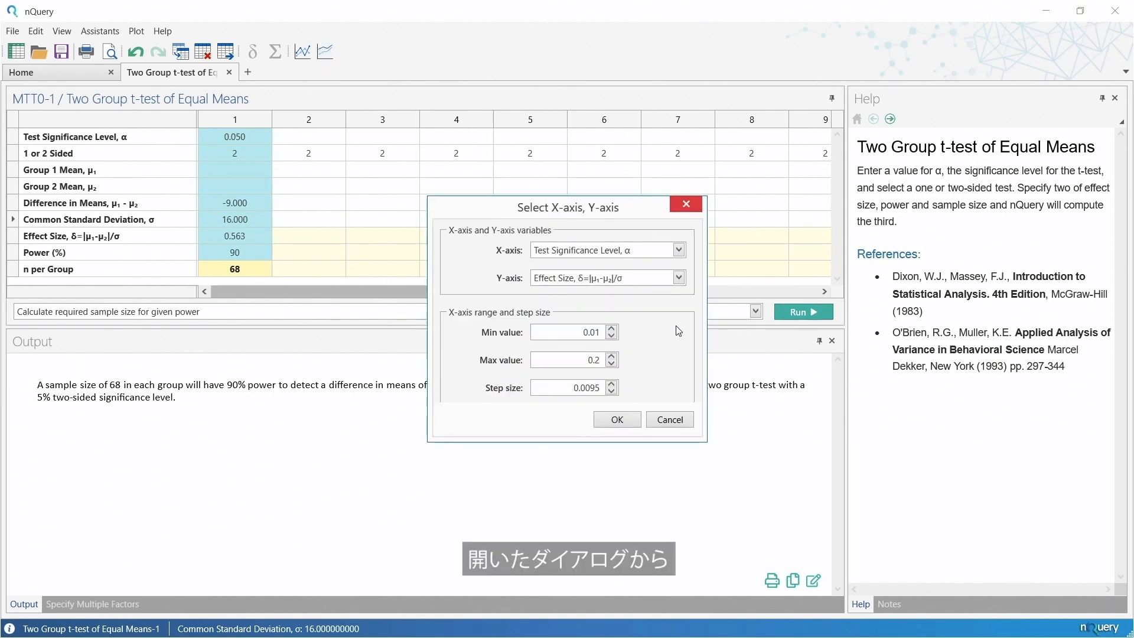
left_click(627, 256)
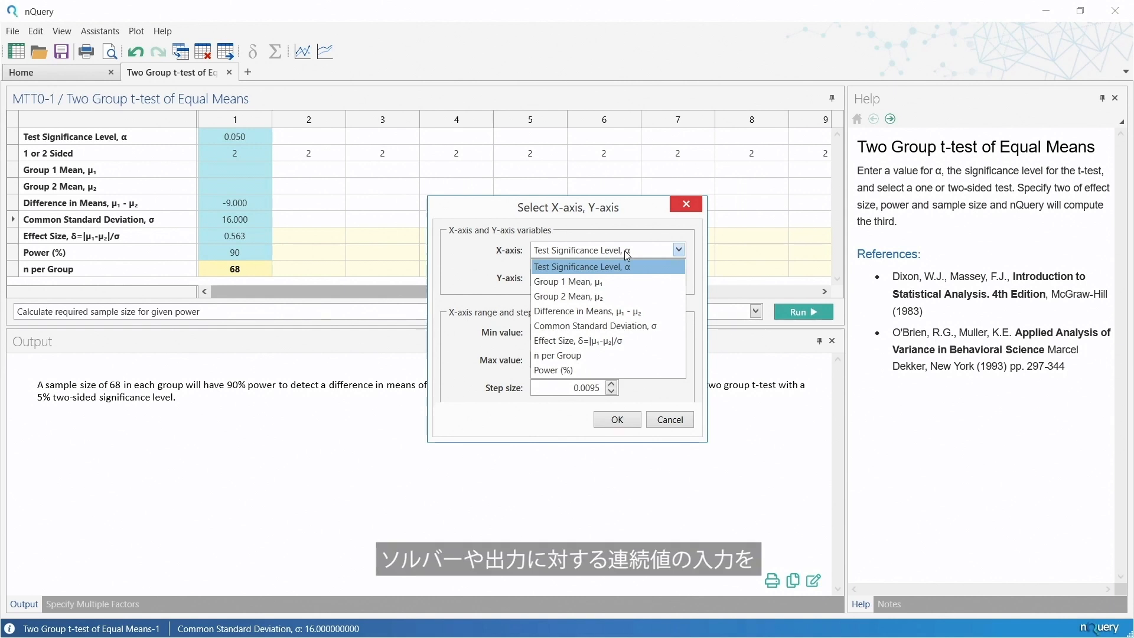
left_click(511, 295)
left_click(580, 278)
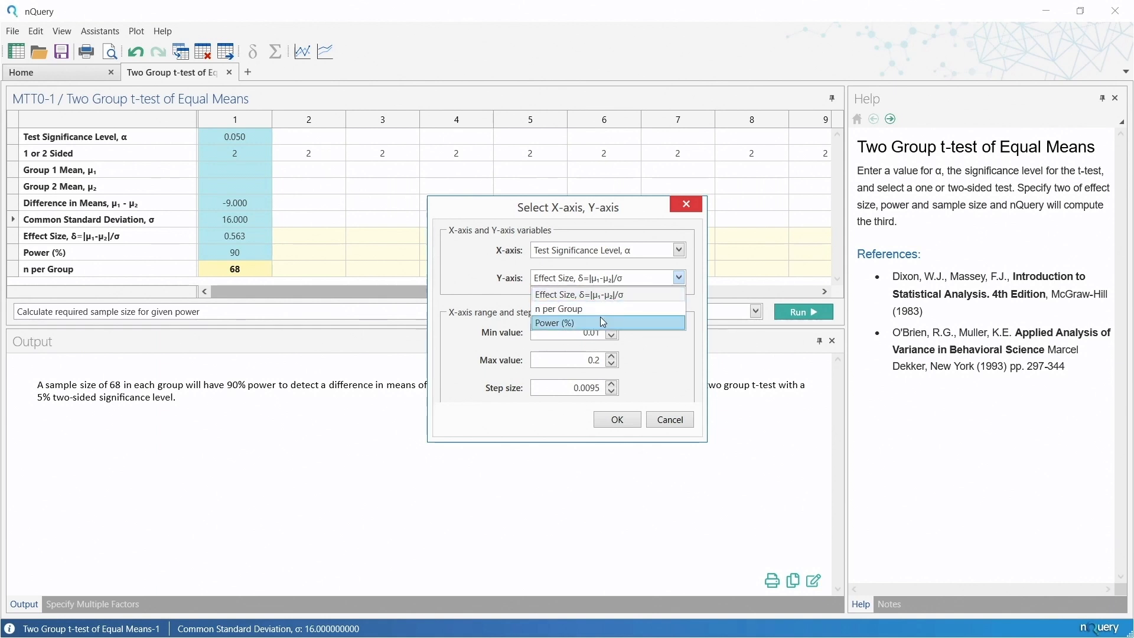
left_click(609, 250)
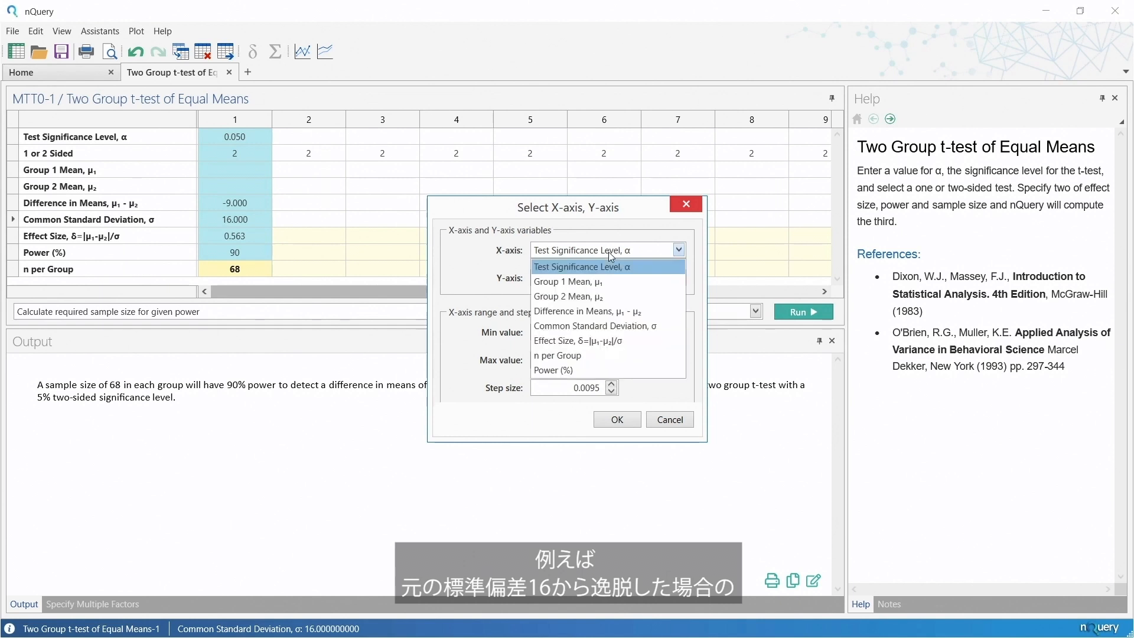
left_click(616, 326)
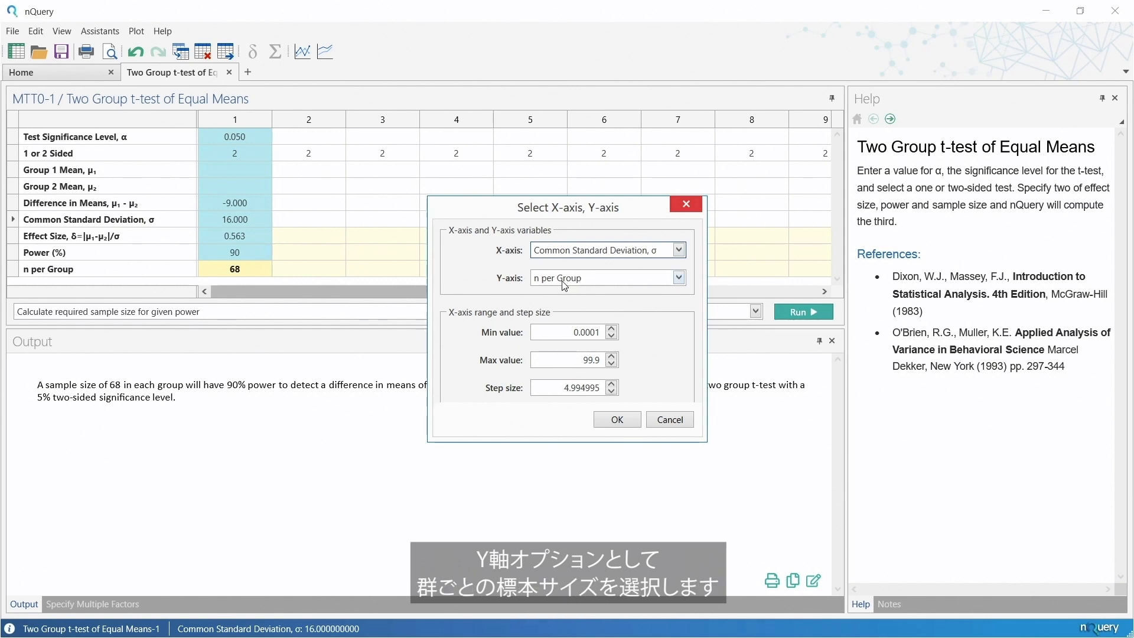
Set the X-axis range from 10 to 20 with a step size of 0.1, create the plot, and view its editing options.
left_click_drag(568, 335, 627, 332)
type("10.")
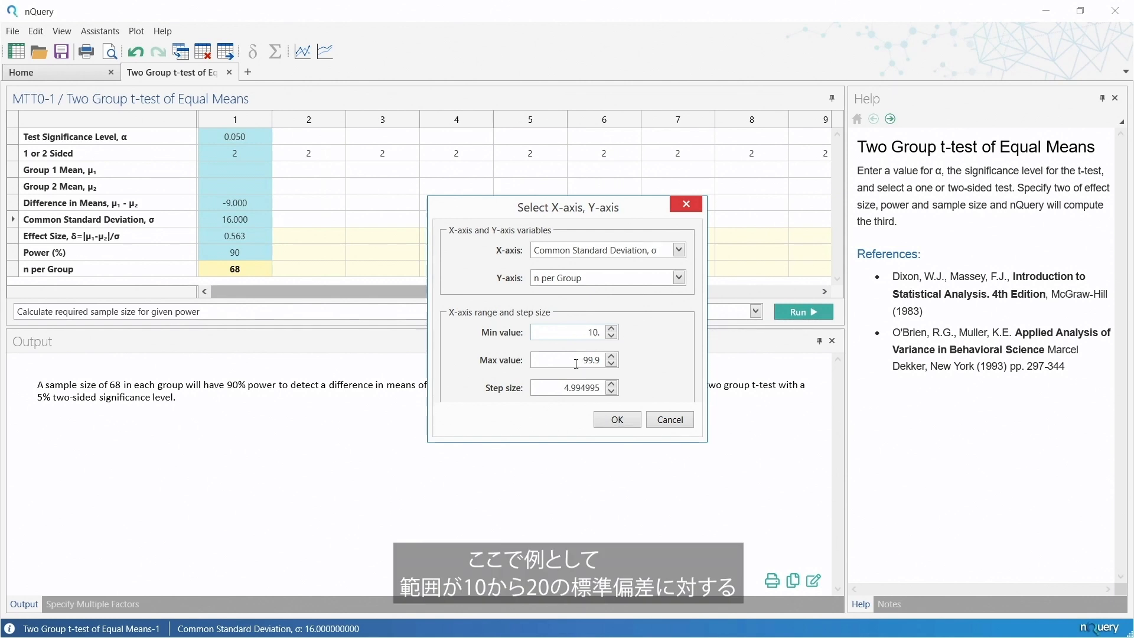
left_click_drag(578, 362, 612, 360)
type("20")
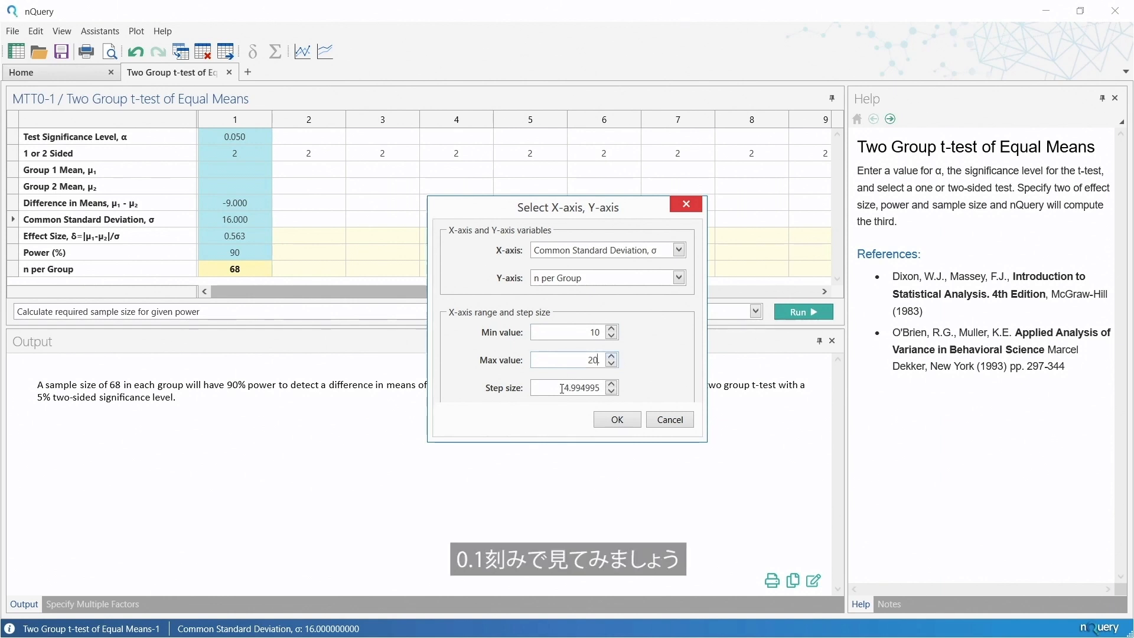
left_click_drag(565, 388, 622, 388)
type("0.1")
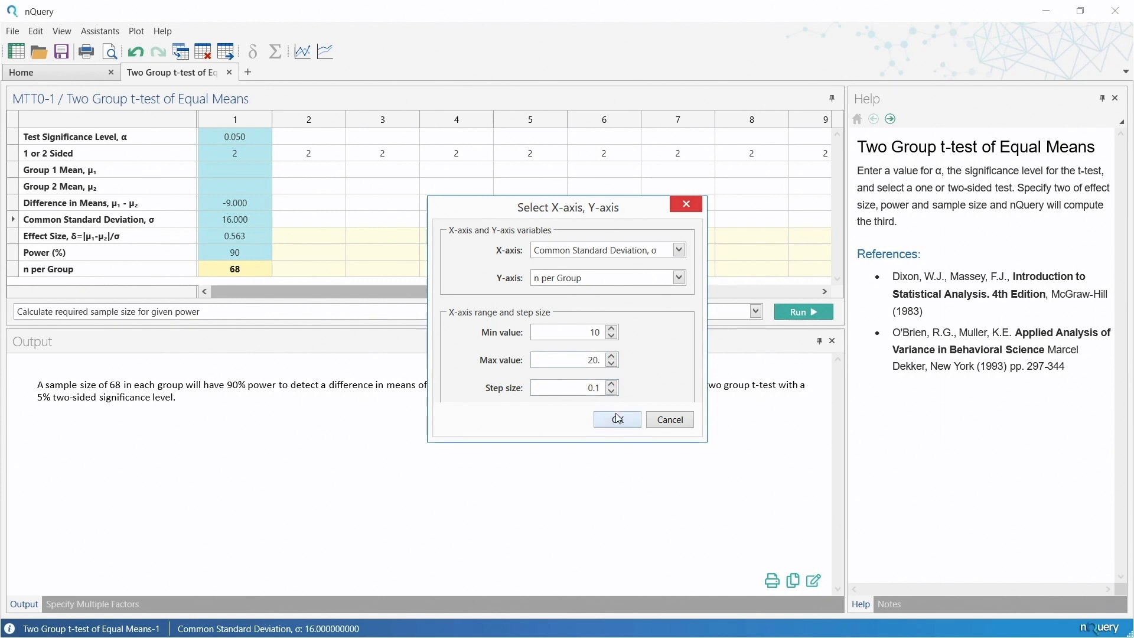
left_click(617, 420)
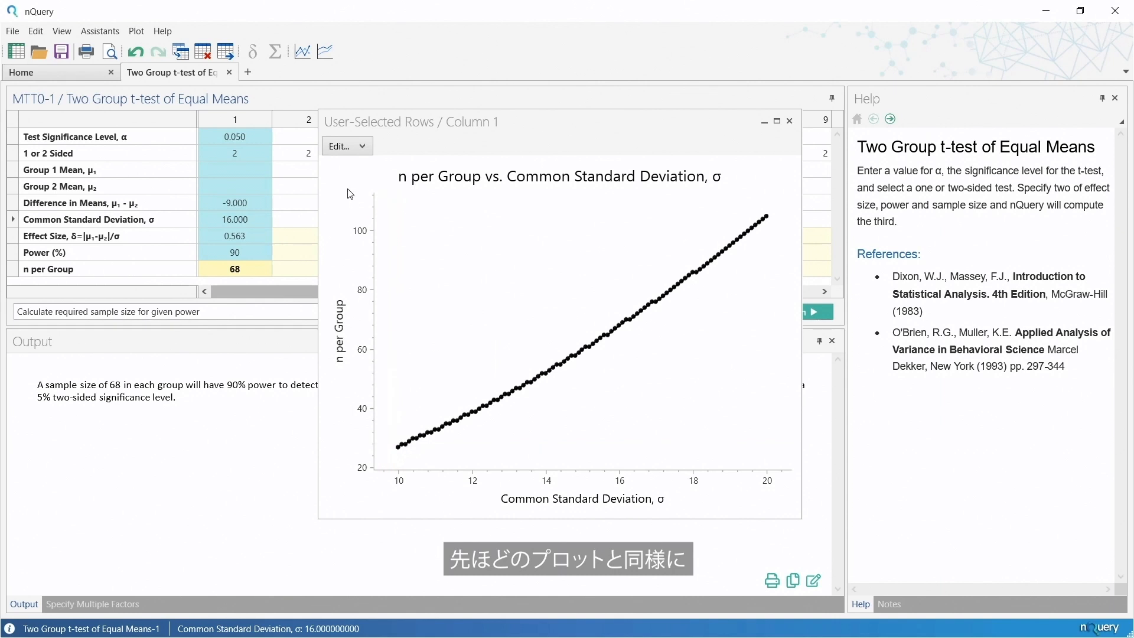
left_click(341, 148)
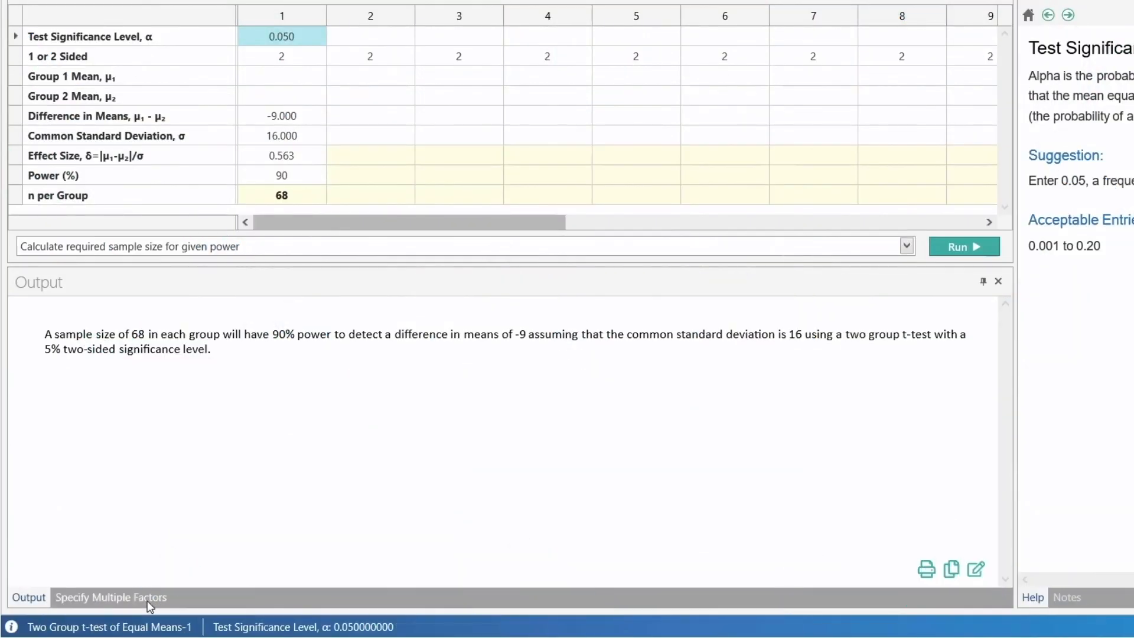
In Specify Multiple Factors, enter a Test Significance Level of 0.05 and a Difference in Means of -9.
left_click(147, 600)
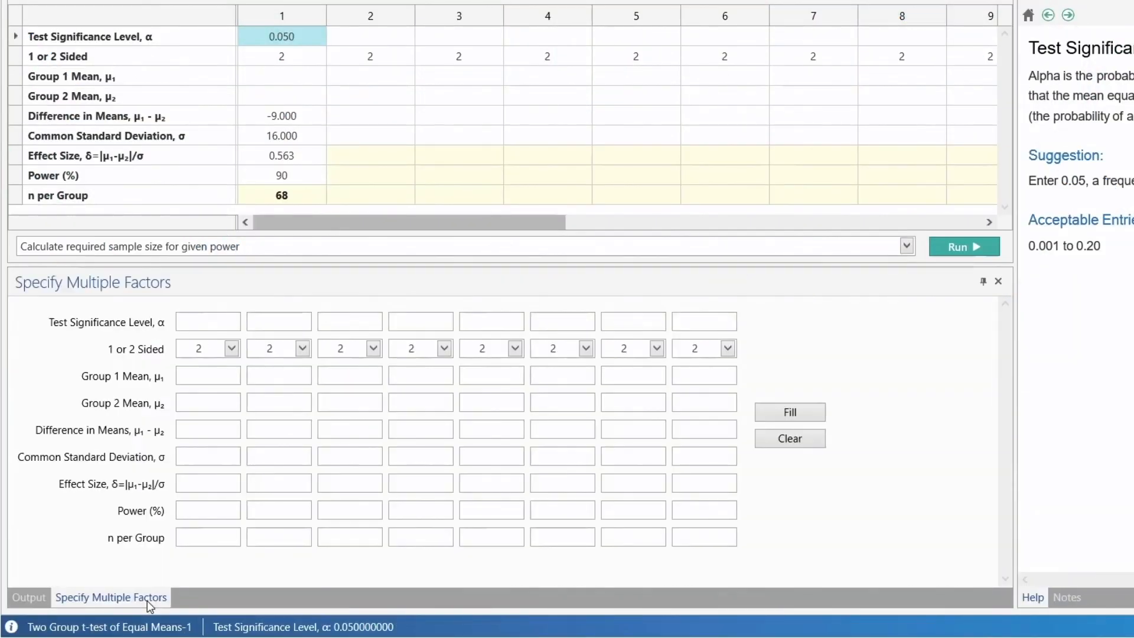
left_click(204, 319)
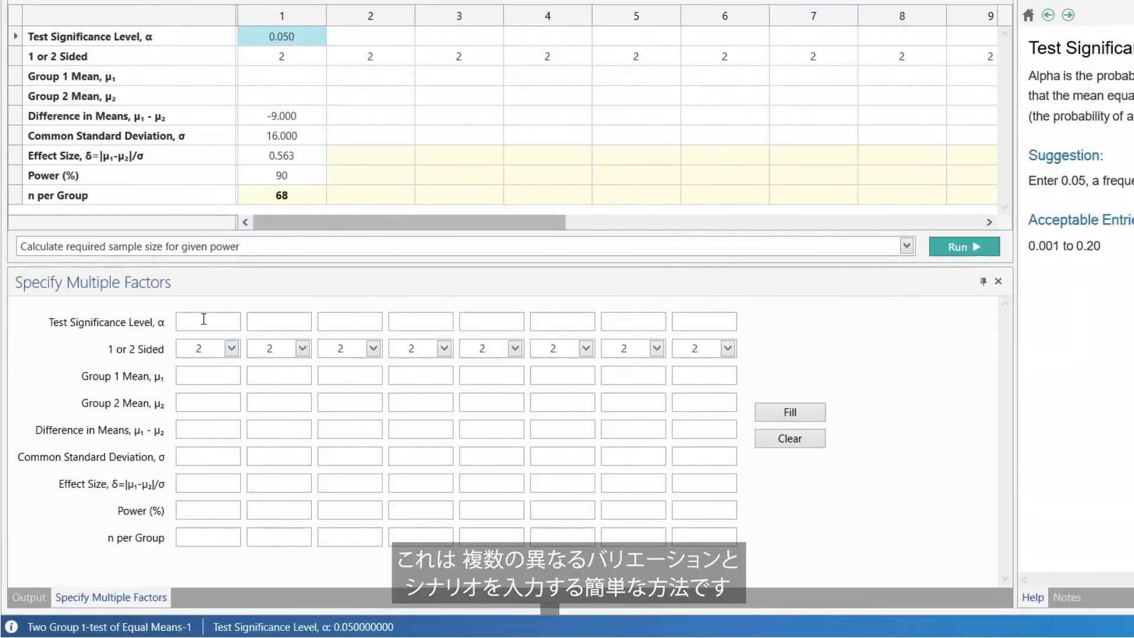
type("0.05")
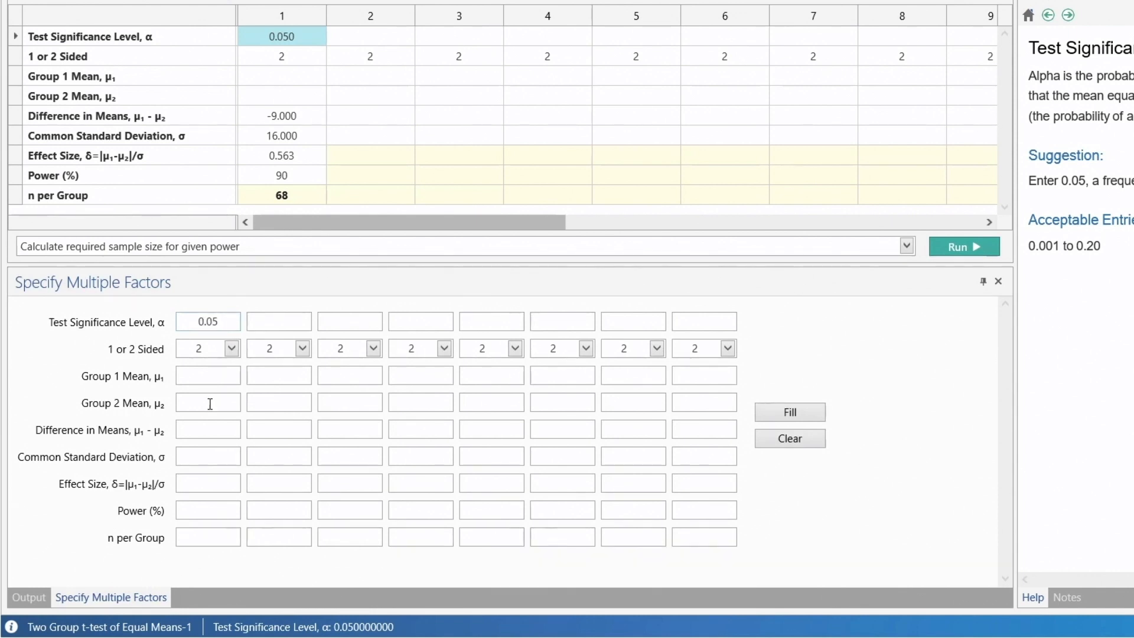
left_click(208, 428)
type("-9.")
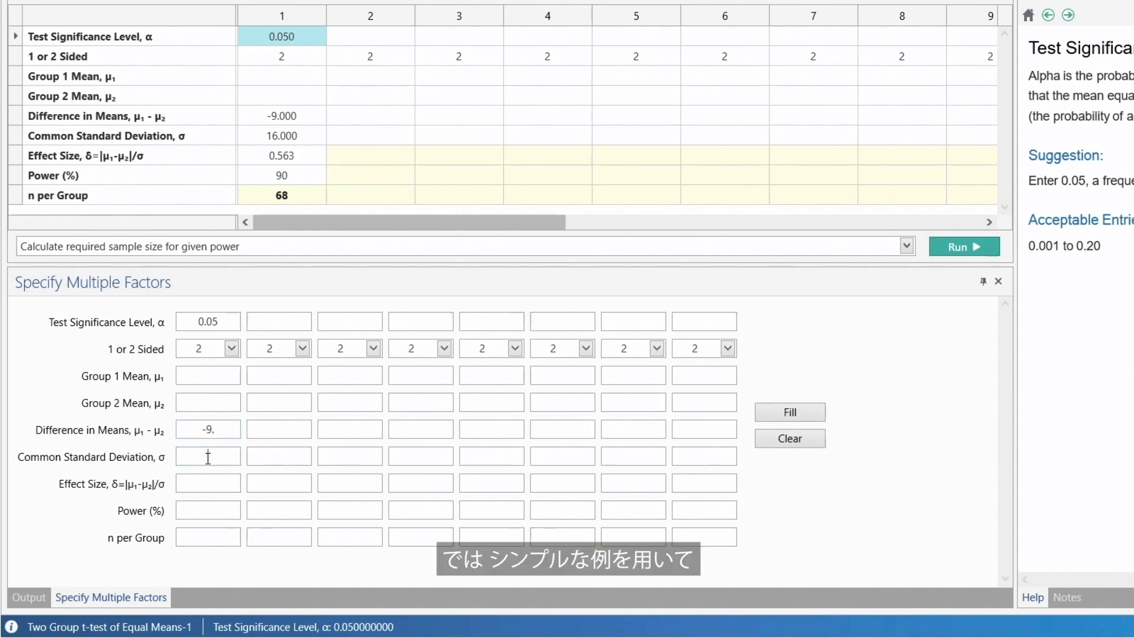
Enter the Common Standard Deviation scenarios 10, 12, 14, 16, 18 and 20 as multiple factors.
left_click(208, 458)
type("10")
key("Tab")
type("12")
key("Tab")
type("14")
key("Tab")
type("16")
key("Tab")
type("18")
key("Tab")
type("20")
key("Tab")
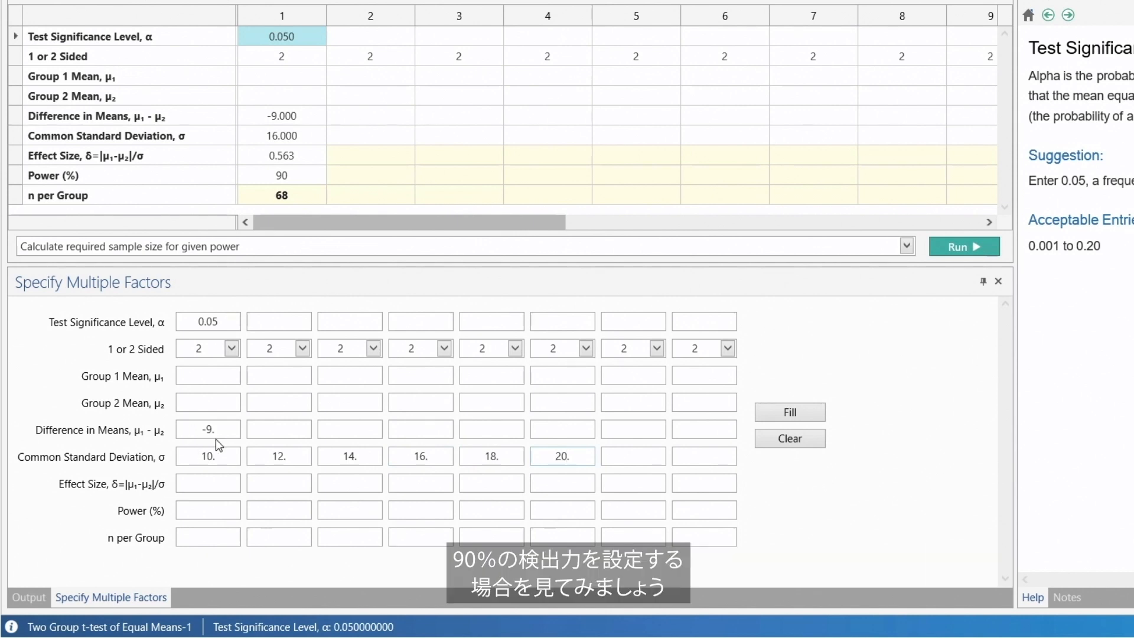
Set the Power factor to 90% and fill the table columns with all the scenario combinations.
left_click(216, 511)
type("90")
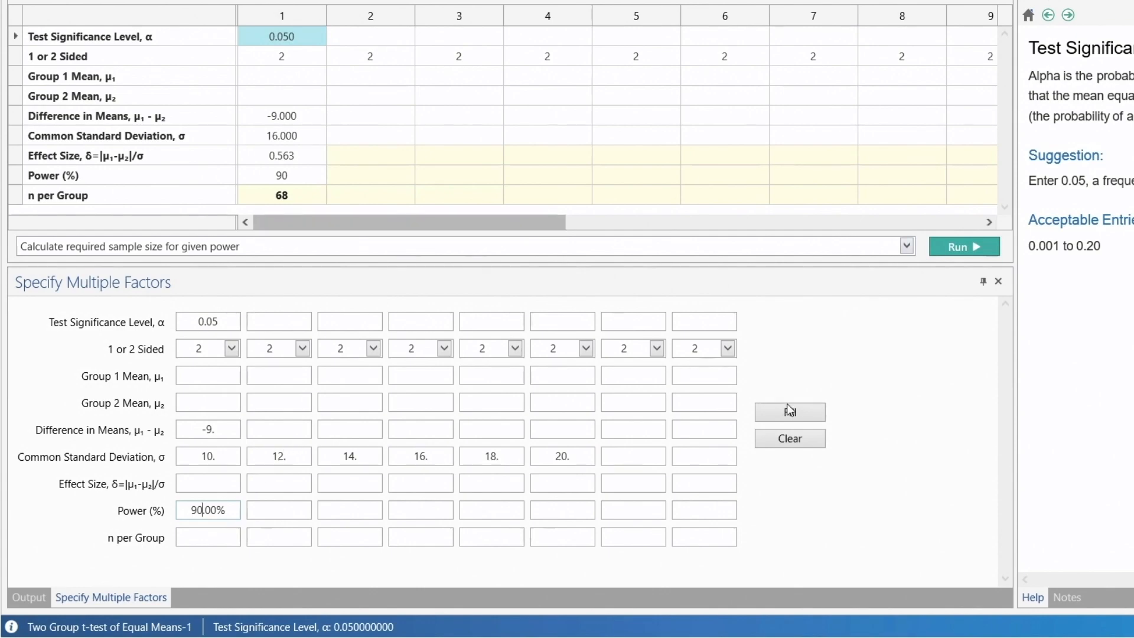
left_click(799, 412)
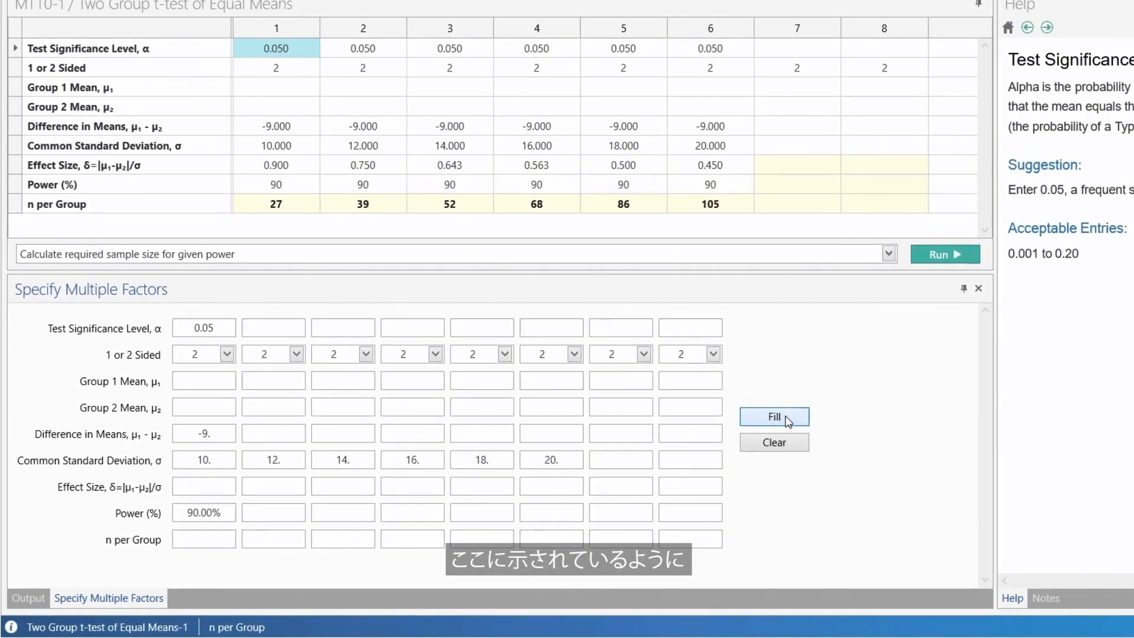